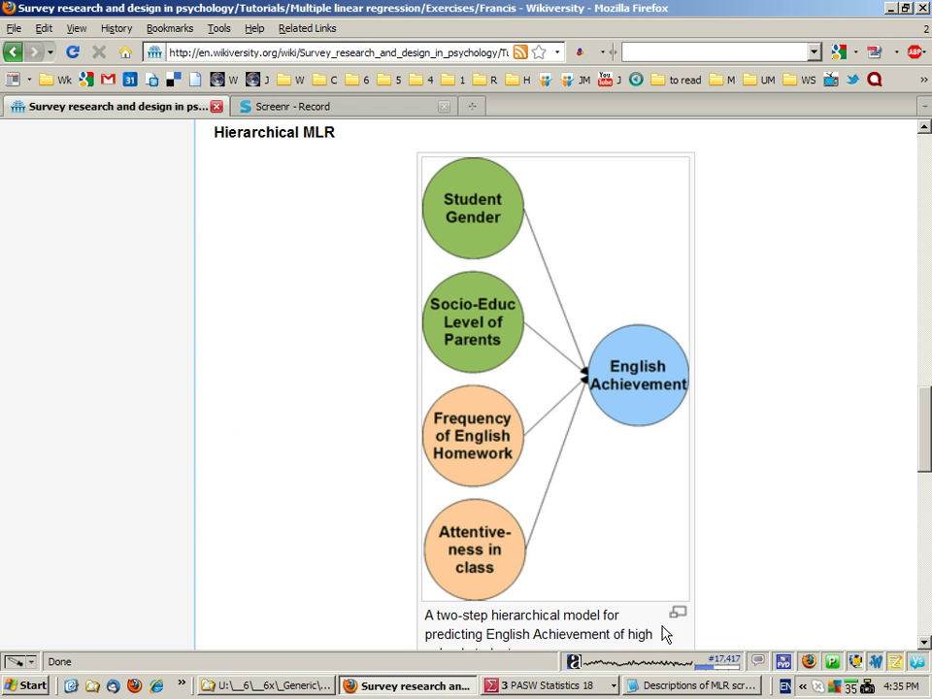
From the SCHL8_MLR data editor, start a linear regression with English Achievement (engach) as dependent
click(507, 686)
click(543, 668)
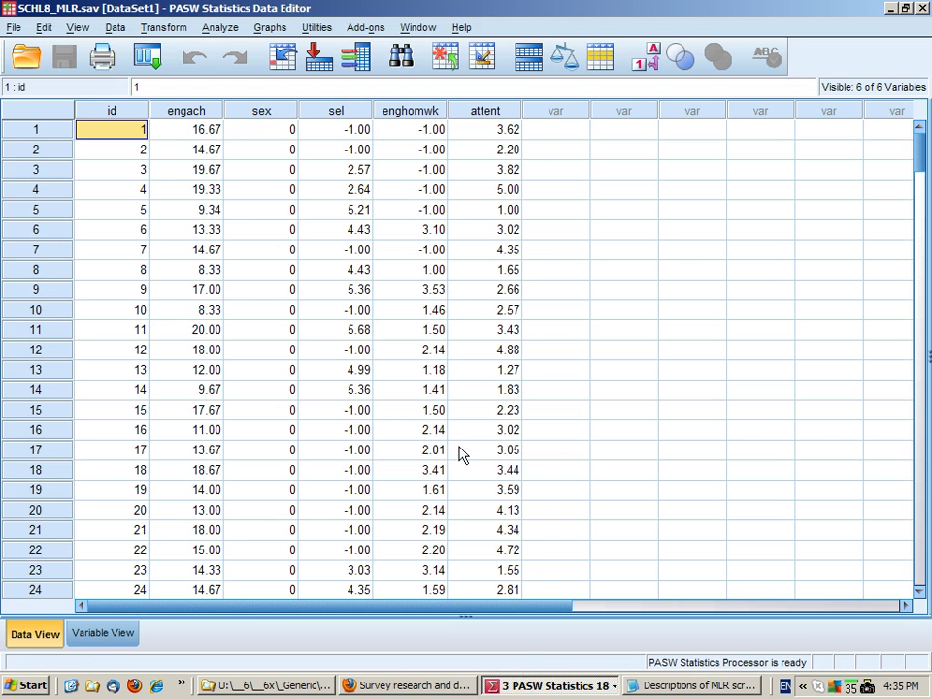
click(217, 28)
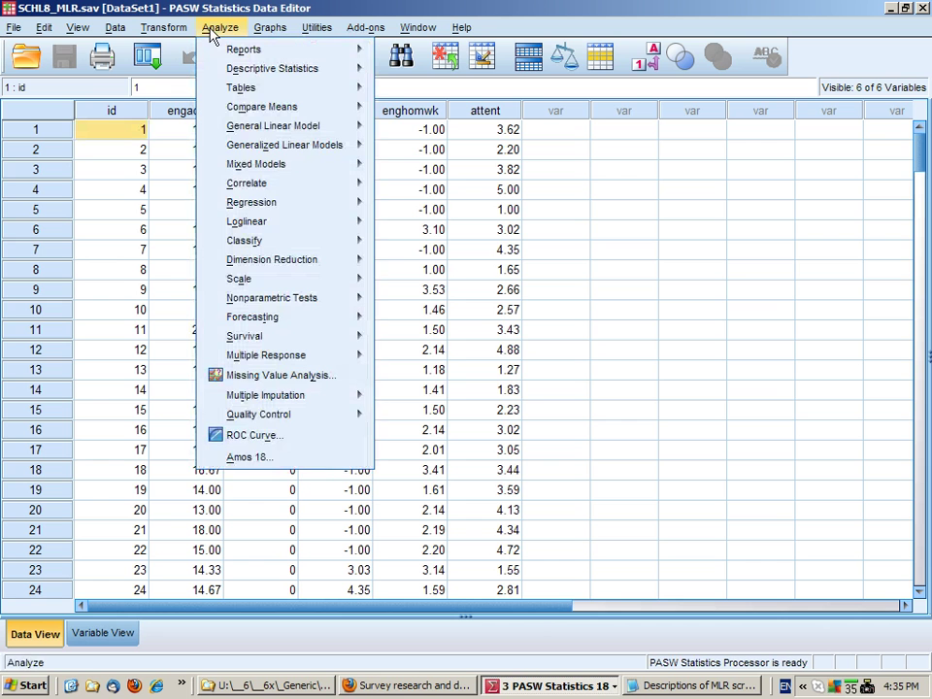
mouse_move(253, 206)
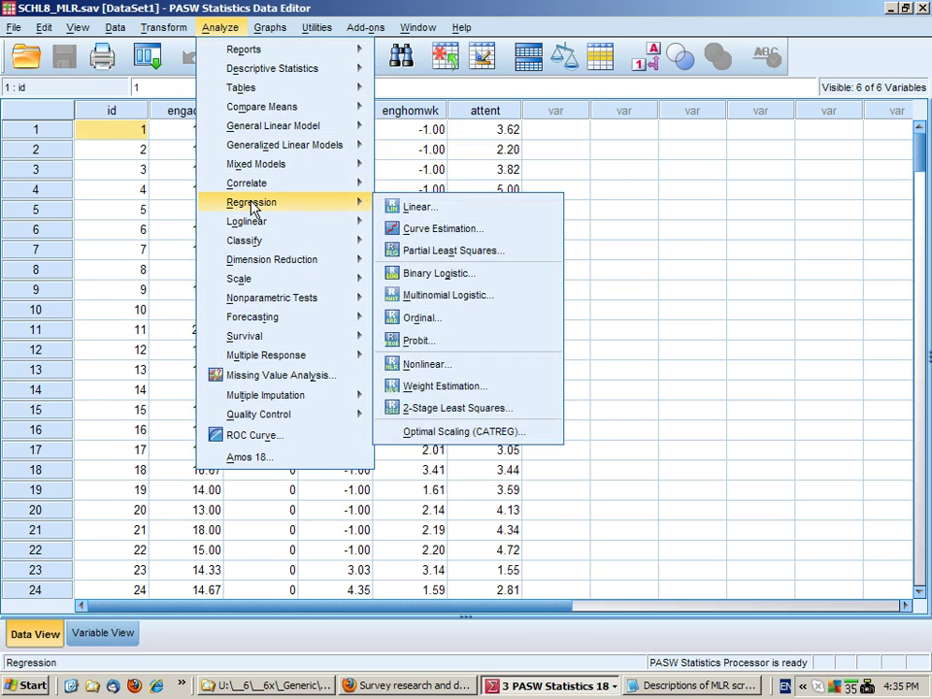
click(391, 208)
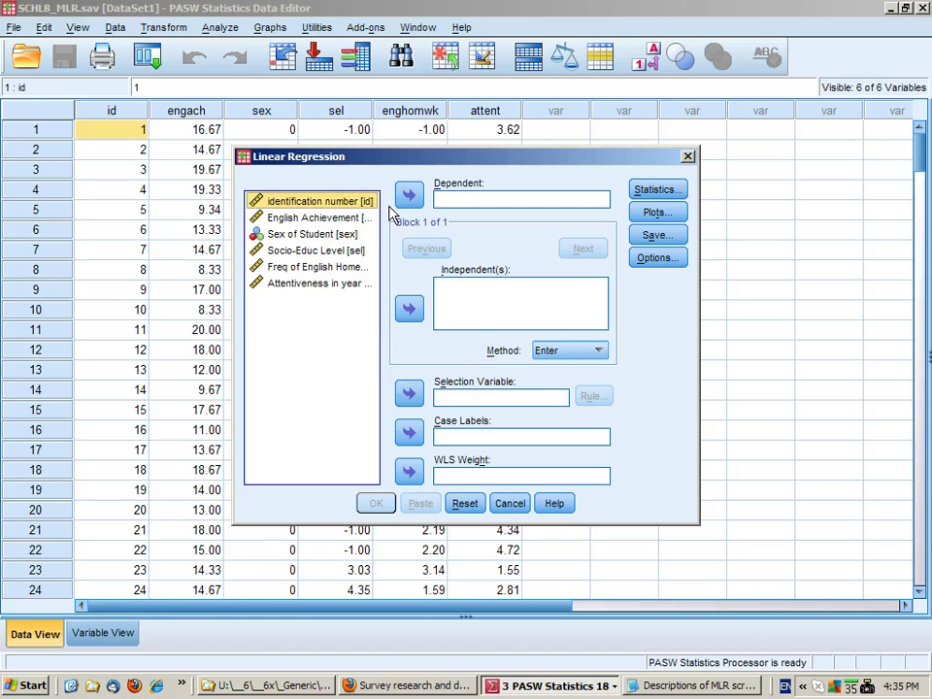
click(345, 219)
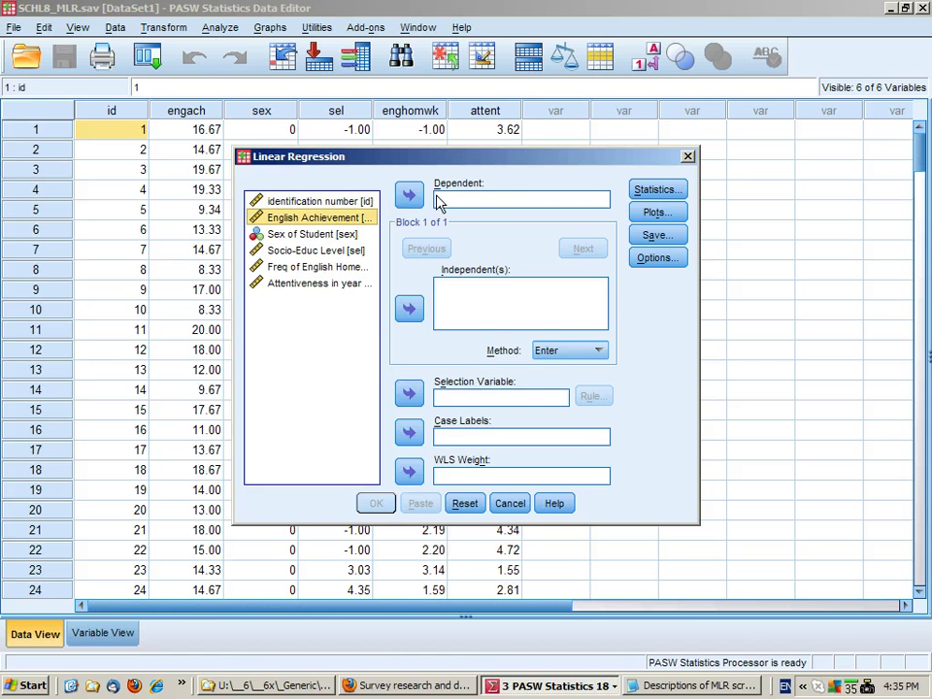
click(408, 195)
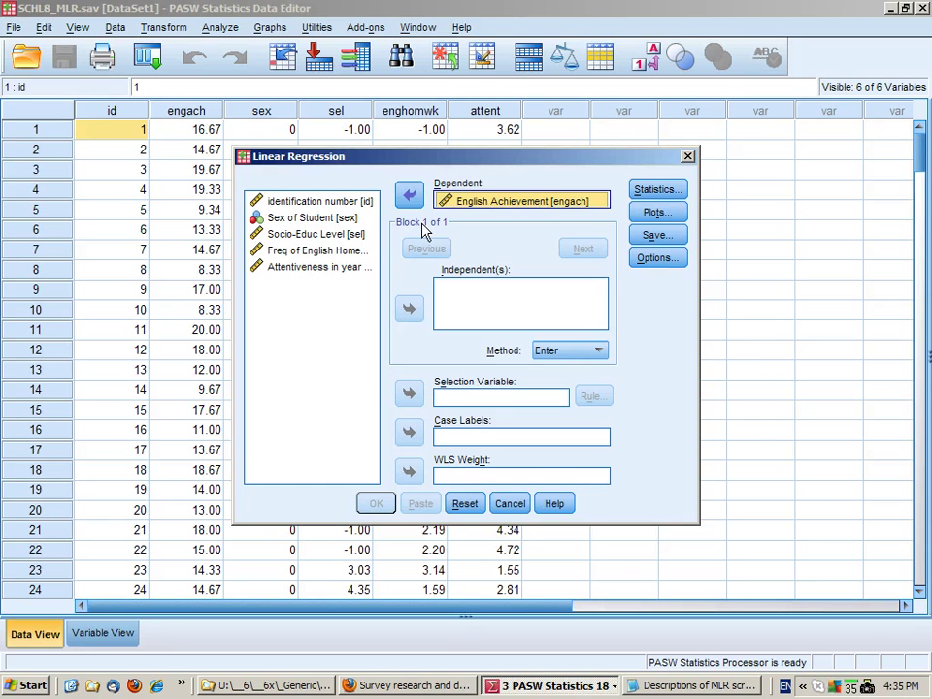
Put Sex of Student and Socio-Educ Level into the first predictor block
click(339, 219)
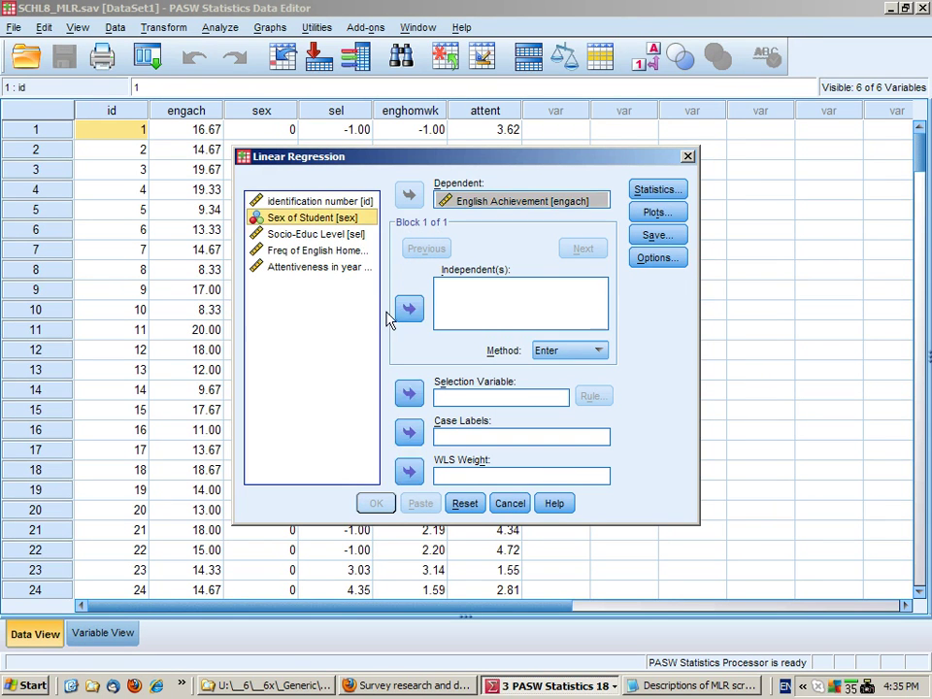
click(409, 307)
click(329, 234)
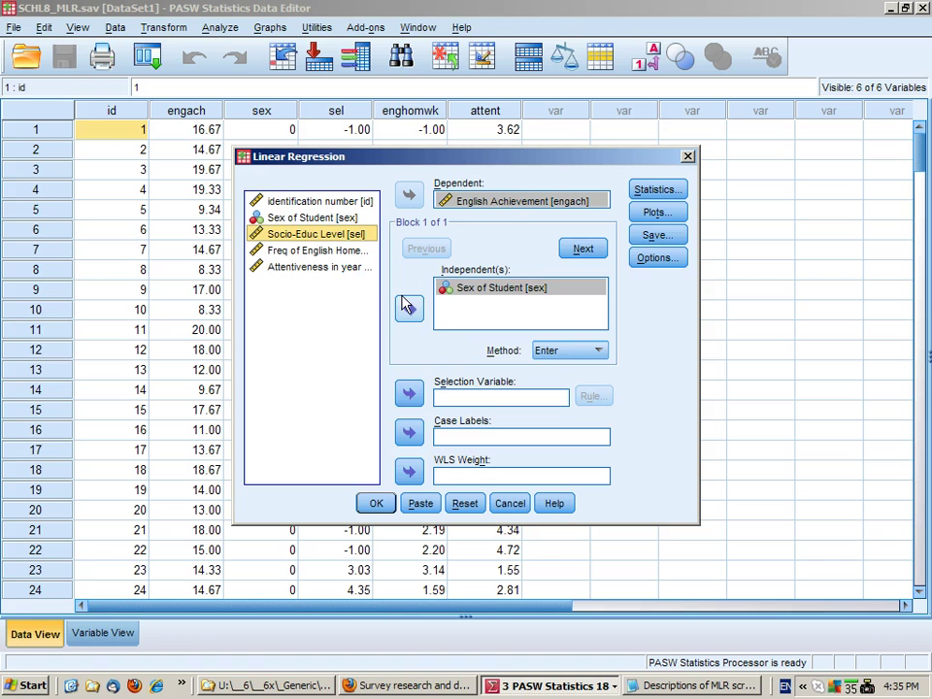
click(408, 310)
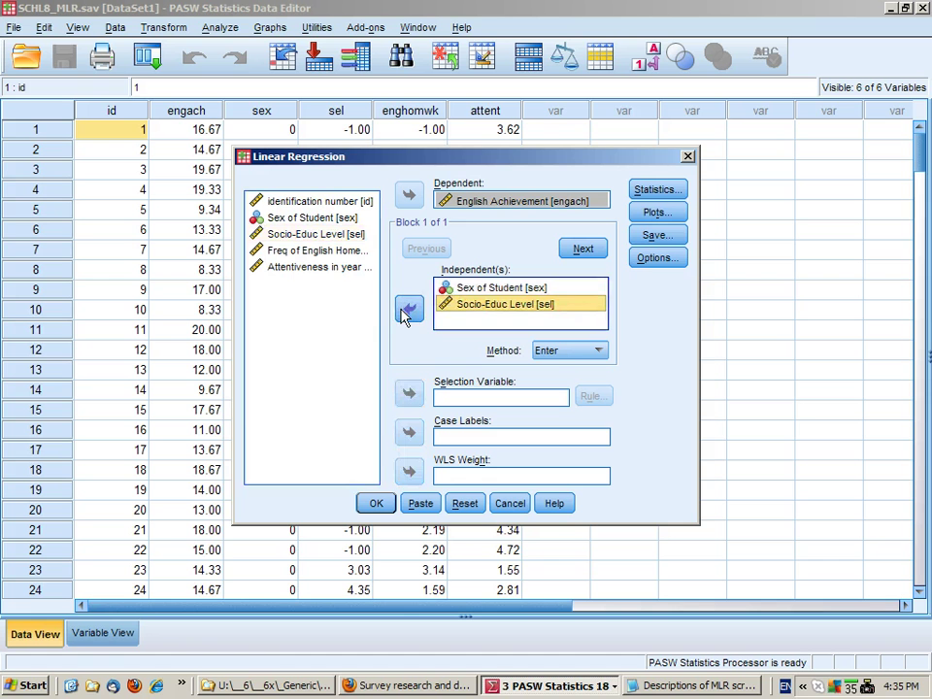
Add a second block containing Freq of English Homework and Attentiveness in year 8
click(583, 252)
click(315, 252)
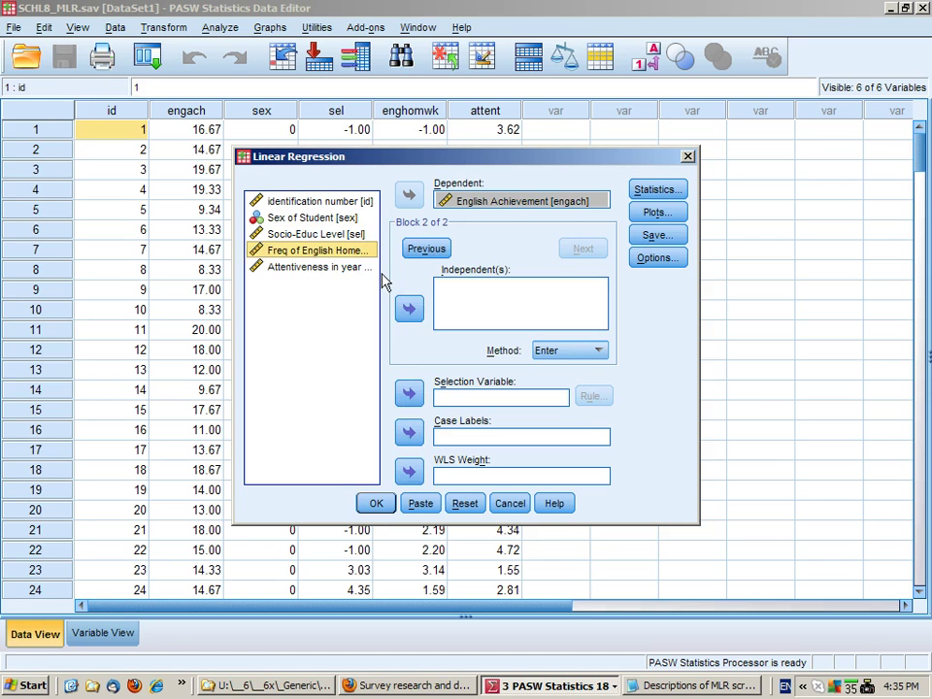
click(408, 308)
click(335, 267)
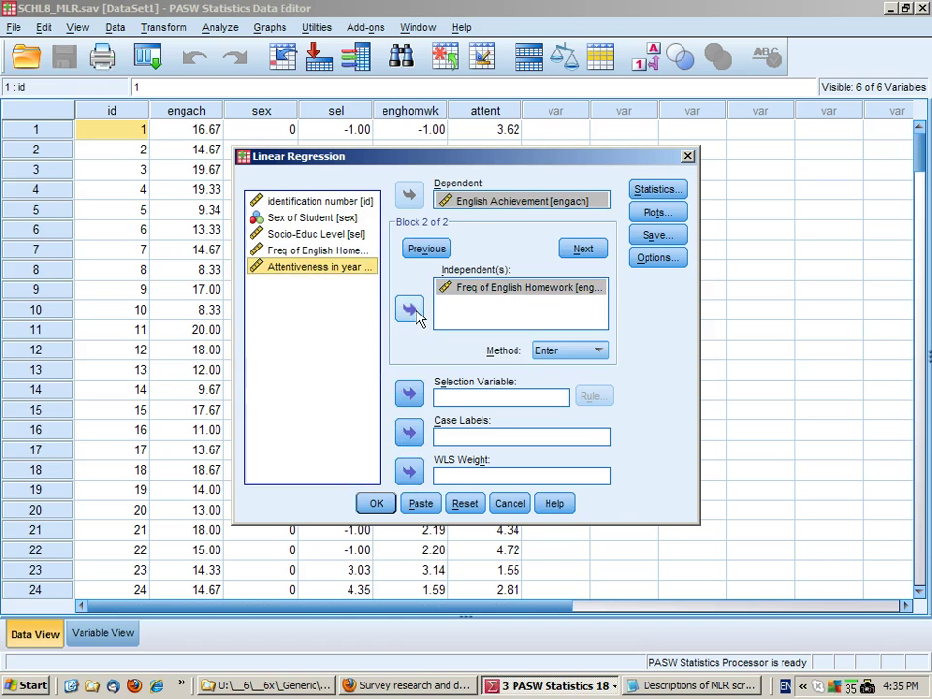
click(409, 308)
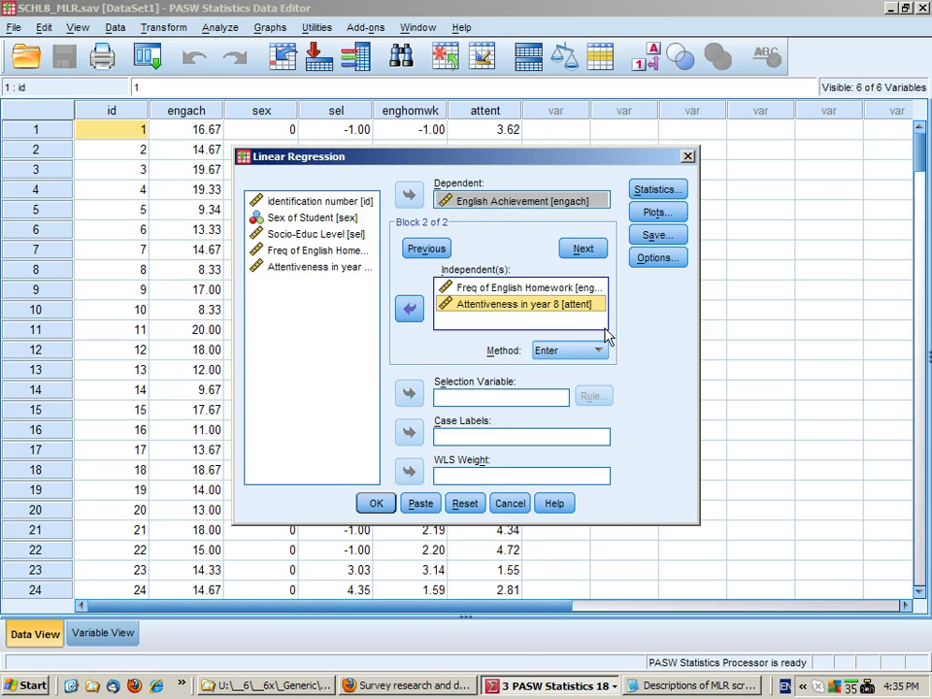
Tick R squared change in the regression Statistics options and confirm
click(657, 191)
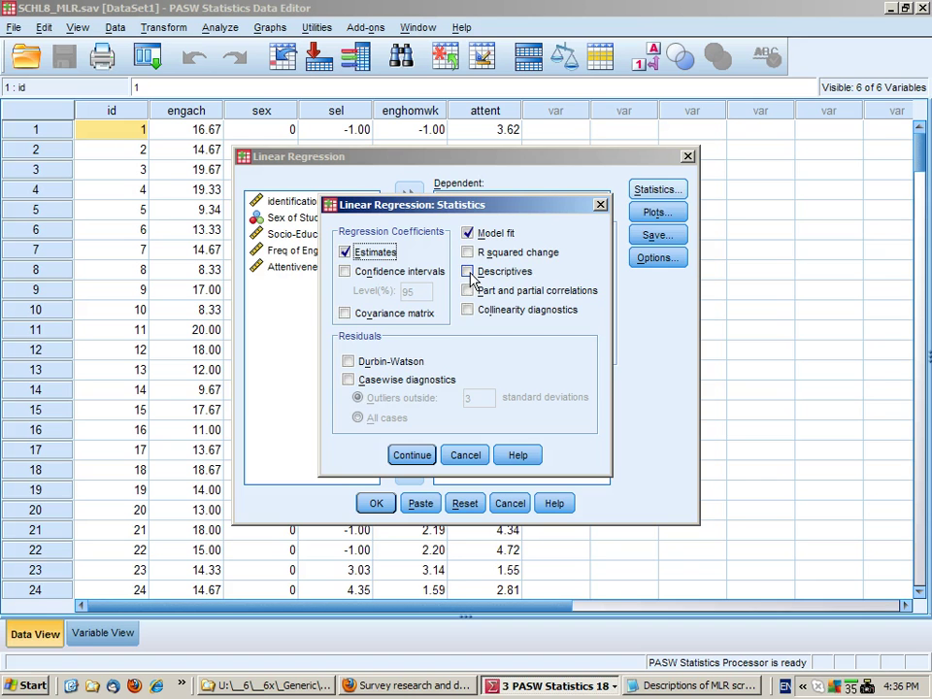
click(469, 254)
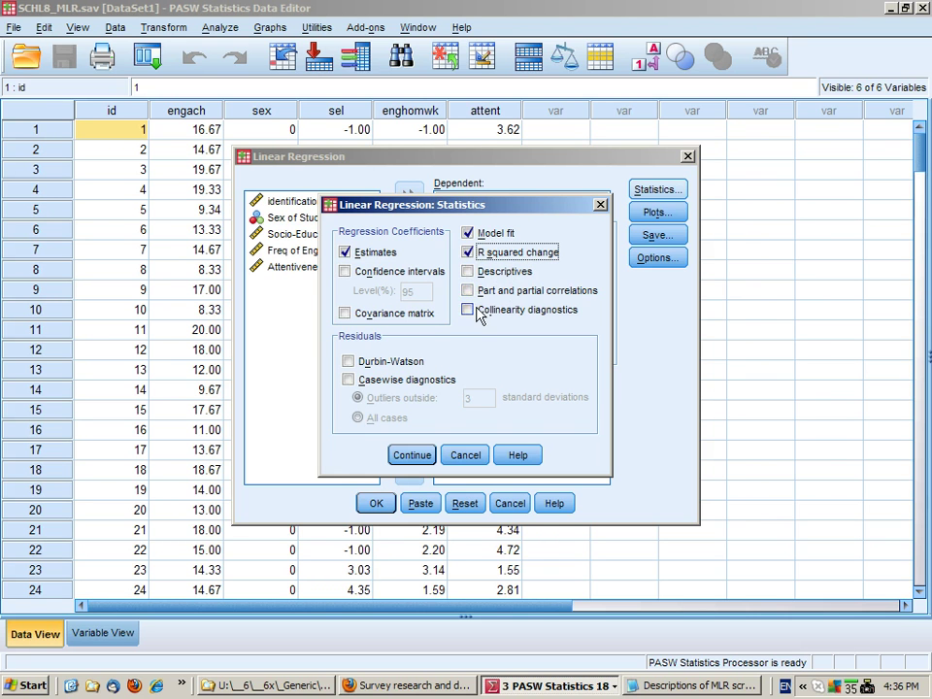
click(421, 458)
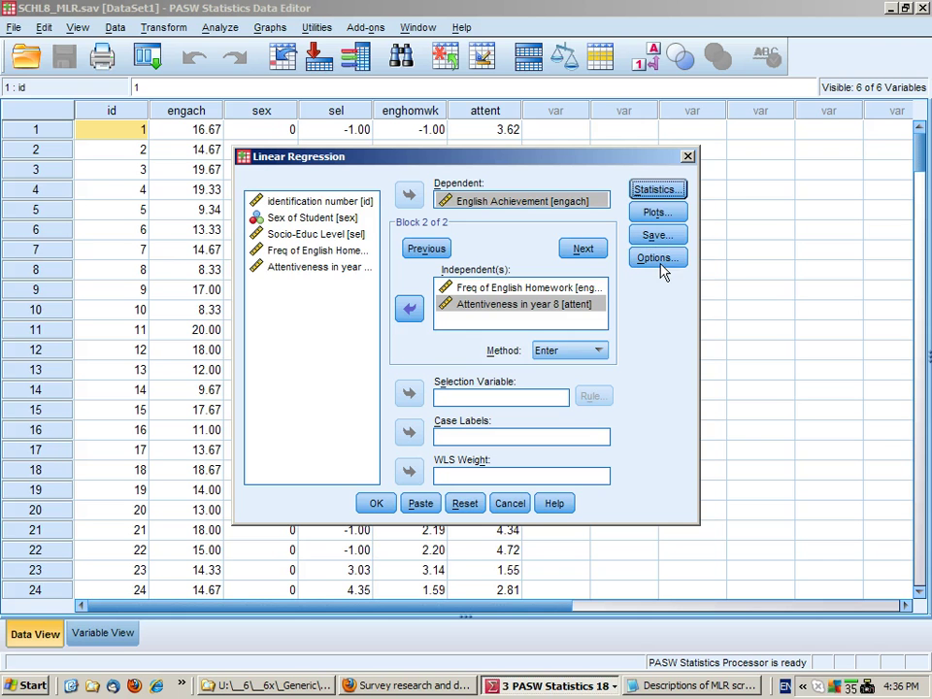
Paste the regression command into the syntax file and run it
click(423, 506)
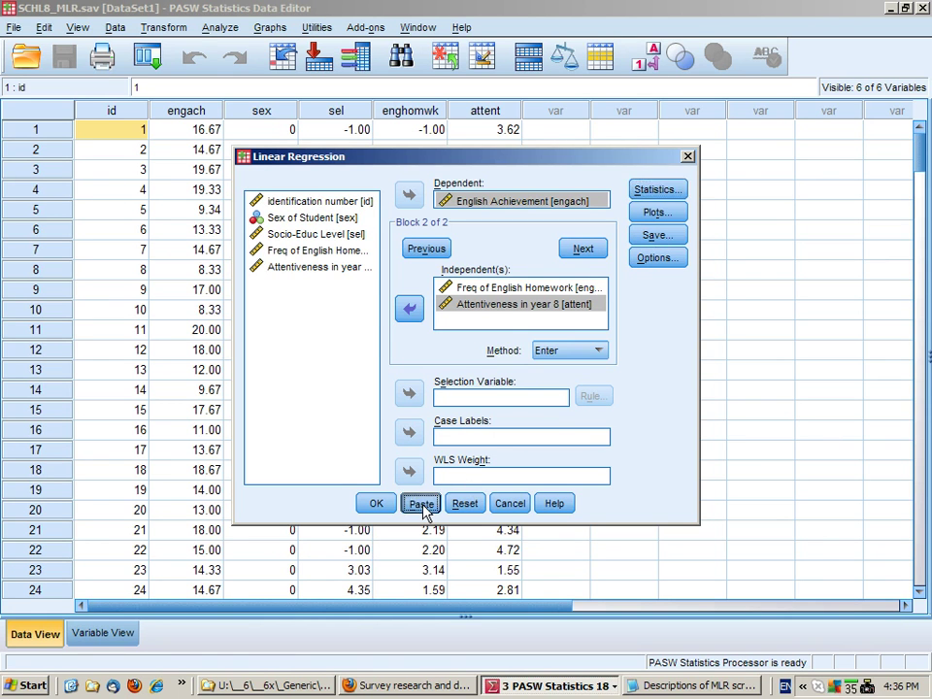
click(418, 27)
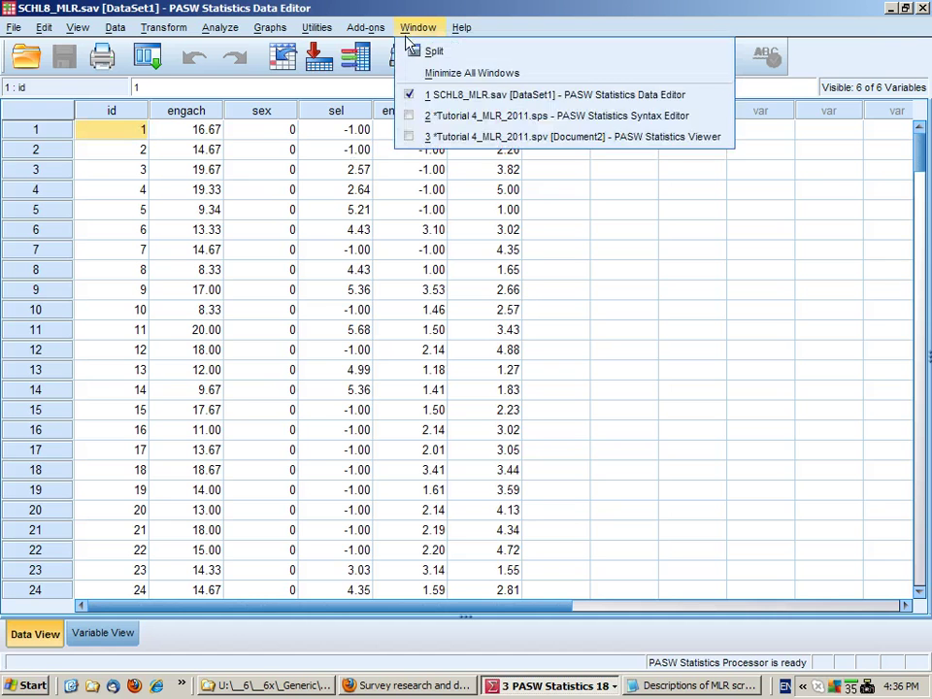
click(402, 121)
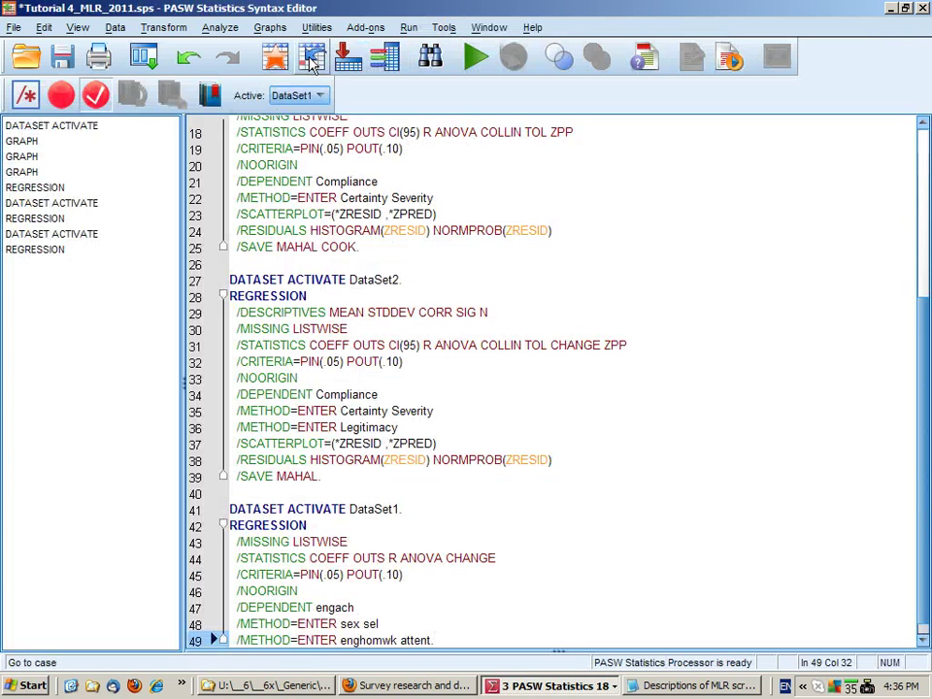
click(471, 57)
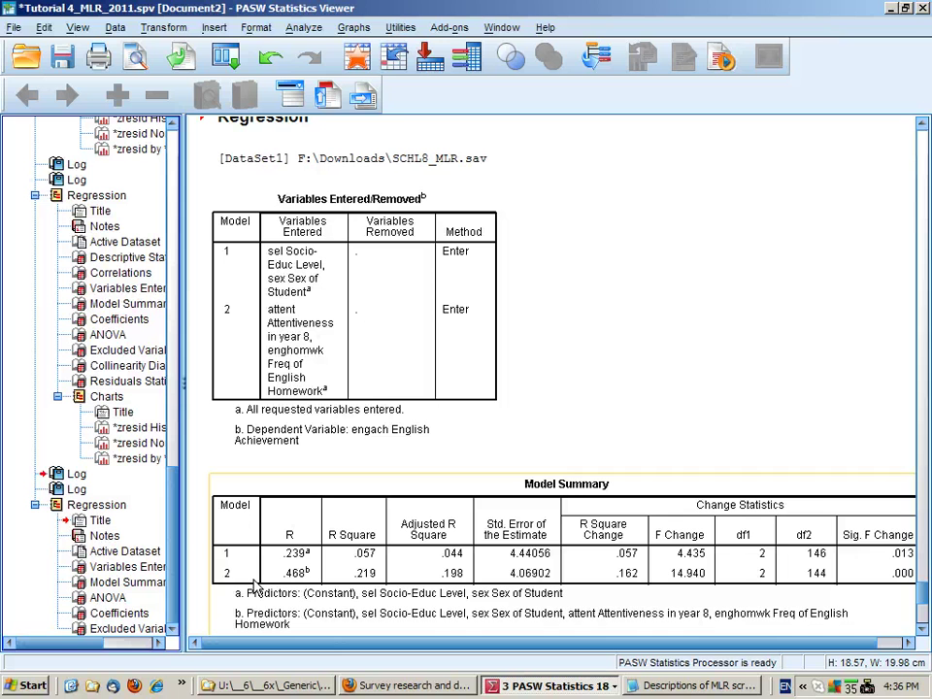
In the Viewer, go to the Variables Entered/Removed table and scroll down to the ANOVA table
click(113, 571)
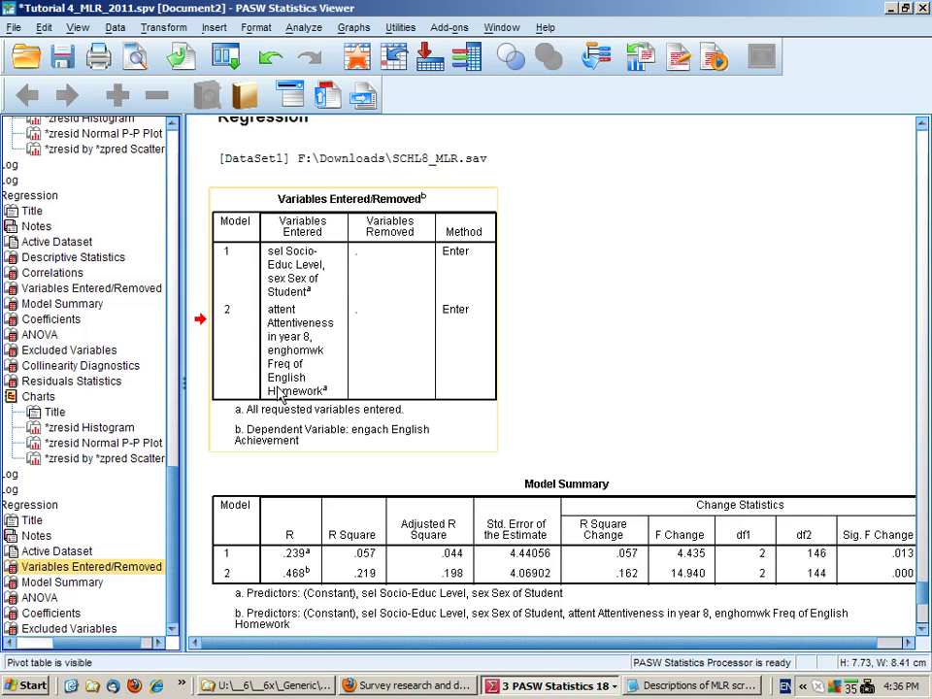
click(324, 401)
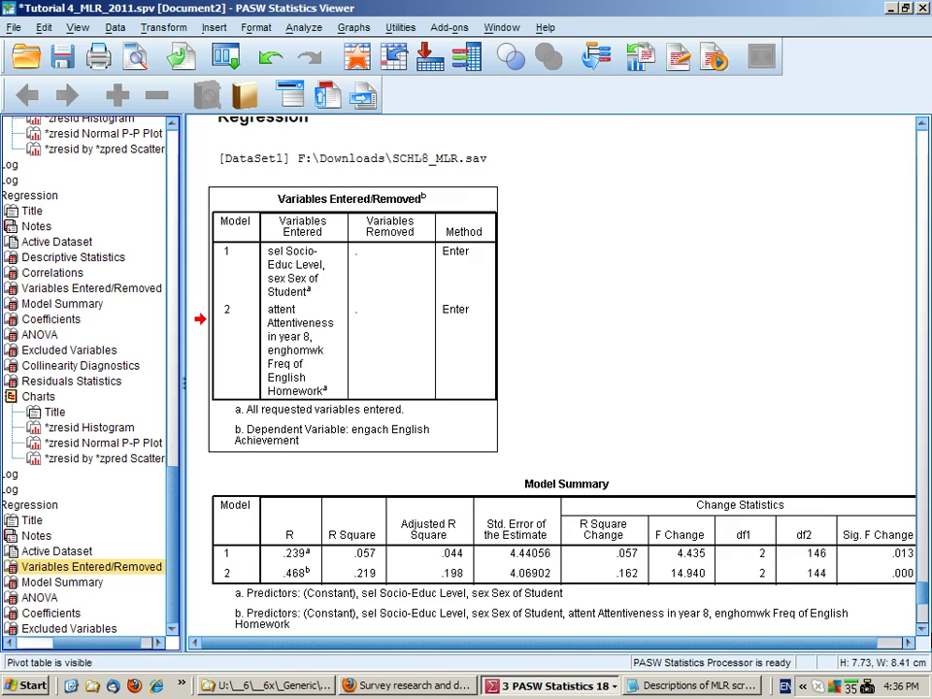
scroll(923, 629, down, 5)
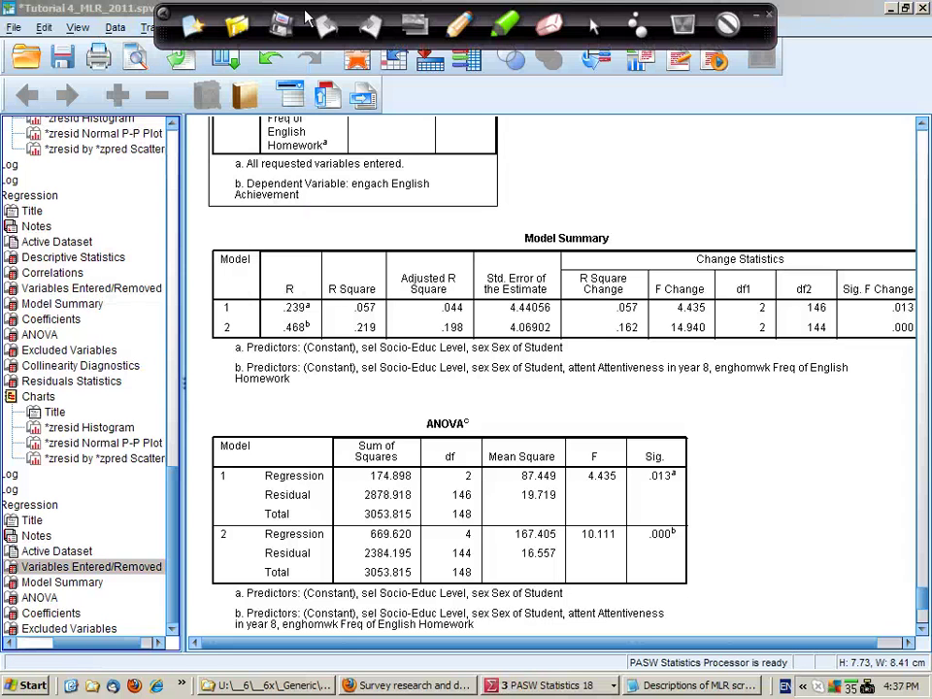
Circle R Square .057 and .219, R Square Change .162, and ANOVA significance .013 and .000
click(330, 21)
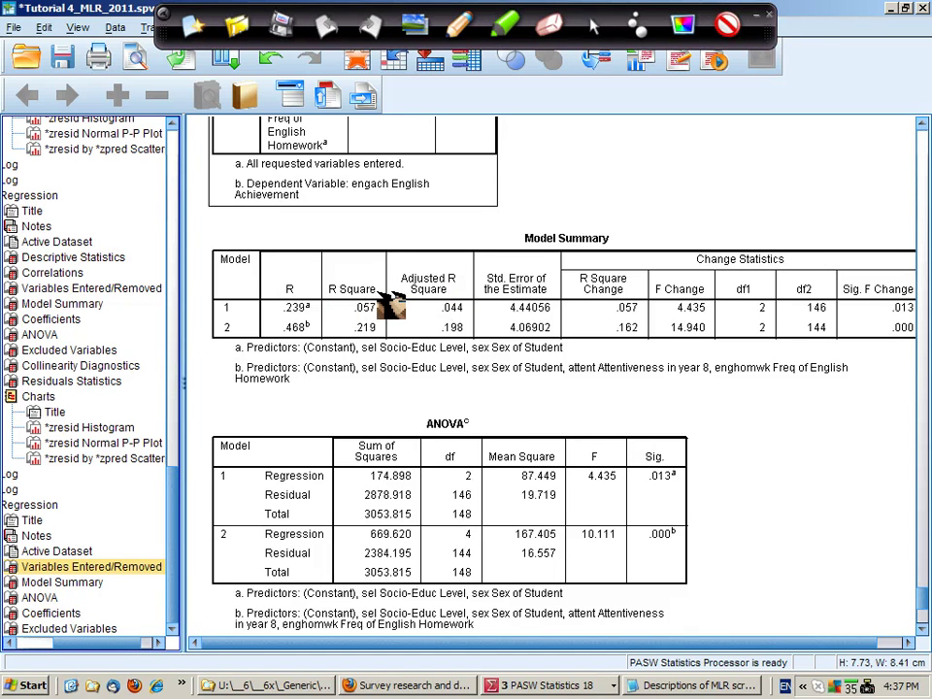
mouse_move(391, 296)
mouse_down()
mouse_move(334, 294)
mouse_move(337, 304)
mouse_move(396, 309)
mouse_up()
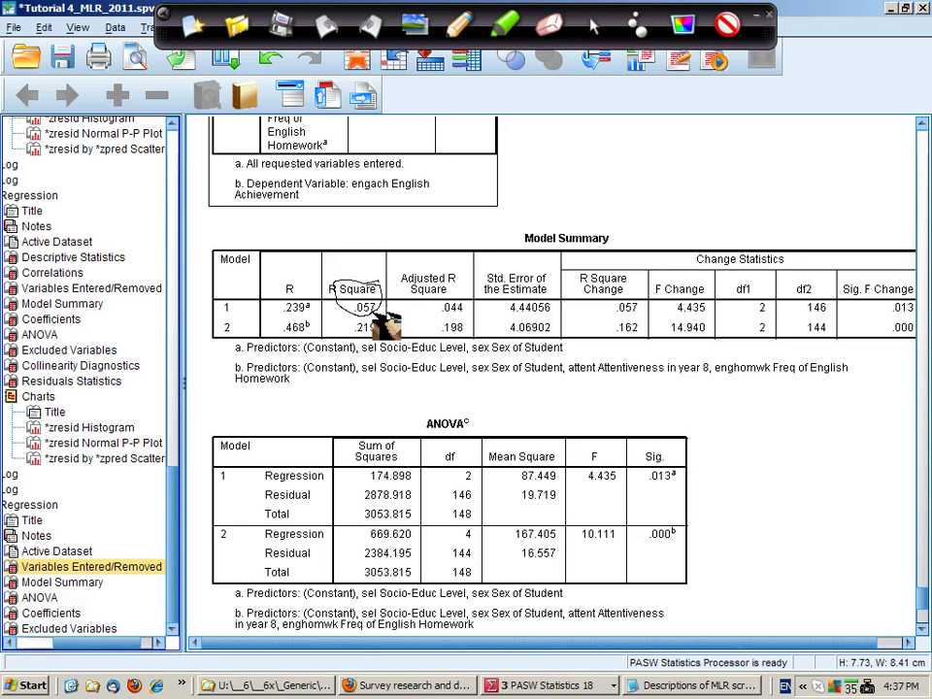
mouse_move(386, 324)
mouse_down()
mouse_move(358, 342)
mouse_move(375, 346)
mouse_move(380, 322)
mouse_move(388, 362)
mouse_up()
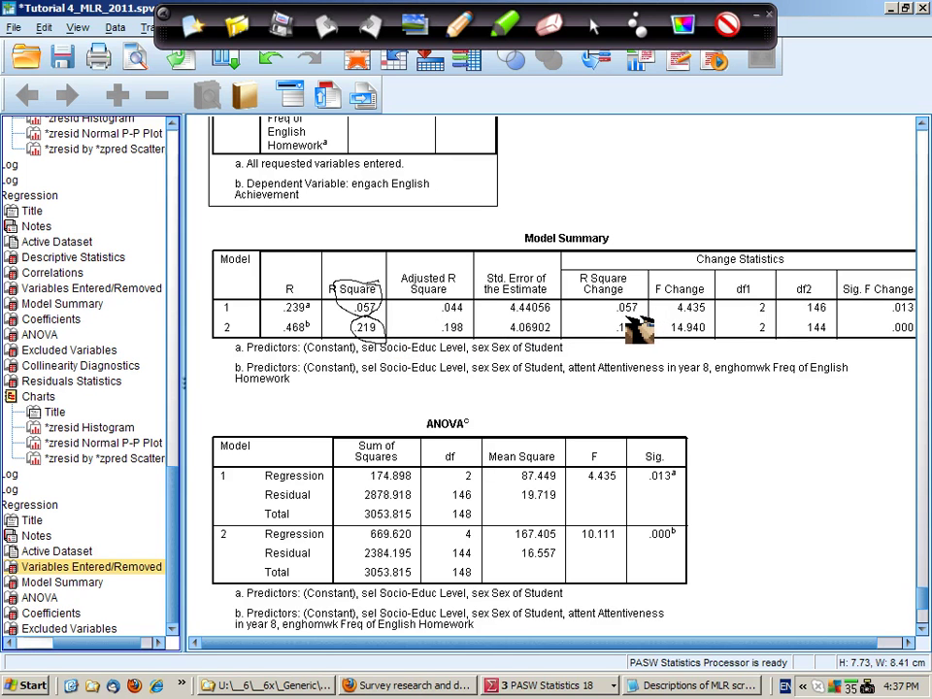
mouse_move(626, 316)
mouse_down()
mouse_move(621, 342)
mouse_move(636, 346)
mouse_up()
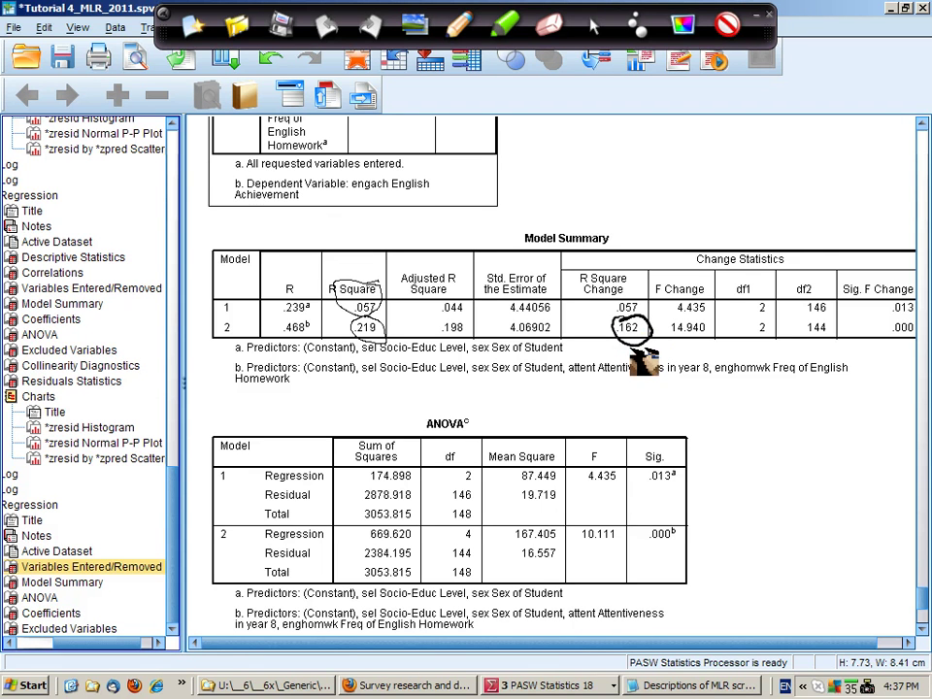
mouse_move(659, 452)
mouse_down()
mouse_move(639, 470)
mouse_move(652, 476)
mouse_move(683, 544)
mouse_move(660, 529)
mouse_up()
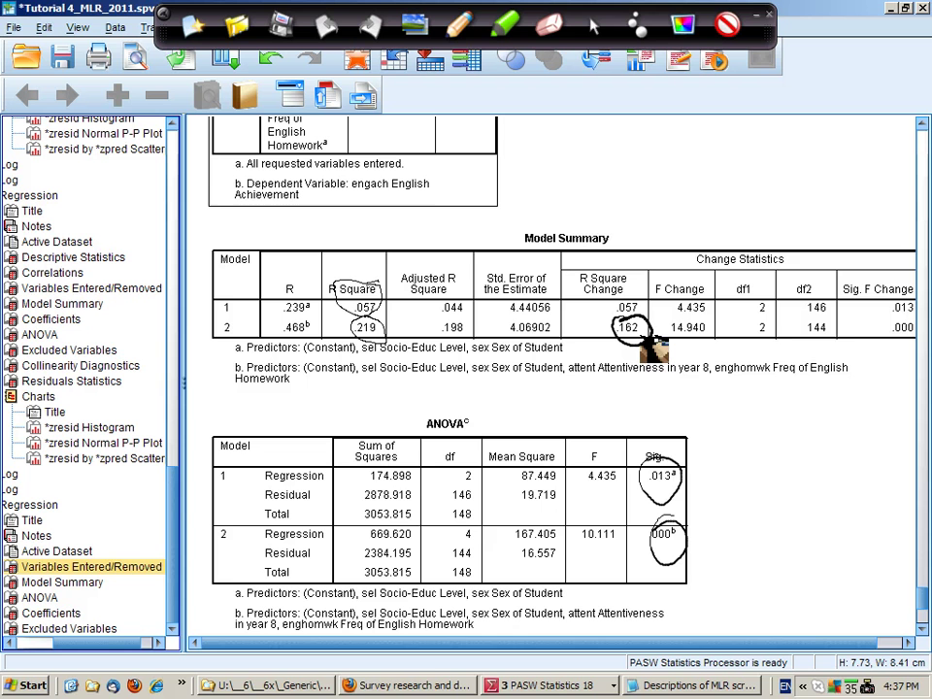
mouse_move(903, 321)
mouse_down()
mouse_move(918, 343)
mouse_move(914, 334)
mouse_move(902, 348)
mouse_move(920, 335)
mouse_up()
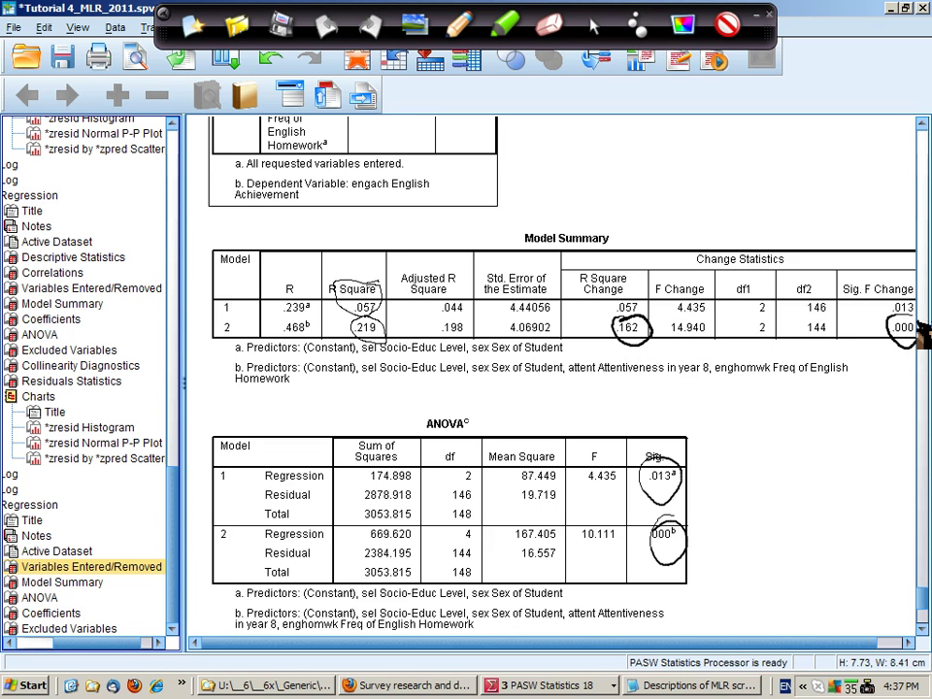
click(591, 29)
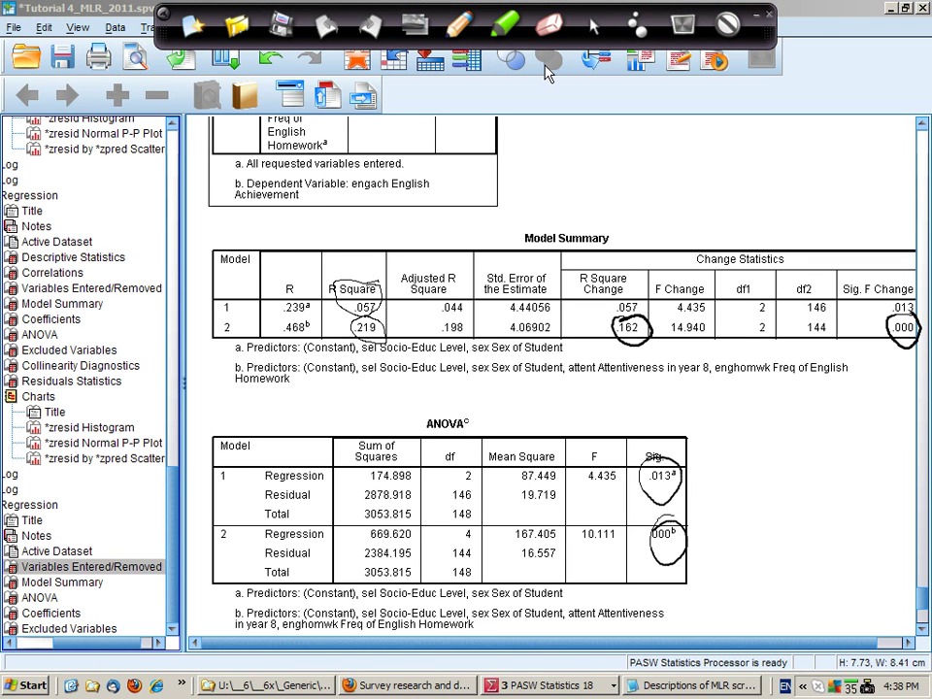
Check the Wikiversity stepwise syntax in Firefox, then bring the SCHL8_MLR.sav data editor forward
key(alt+Tab)
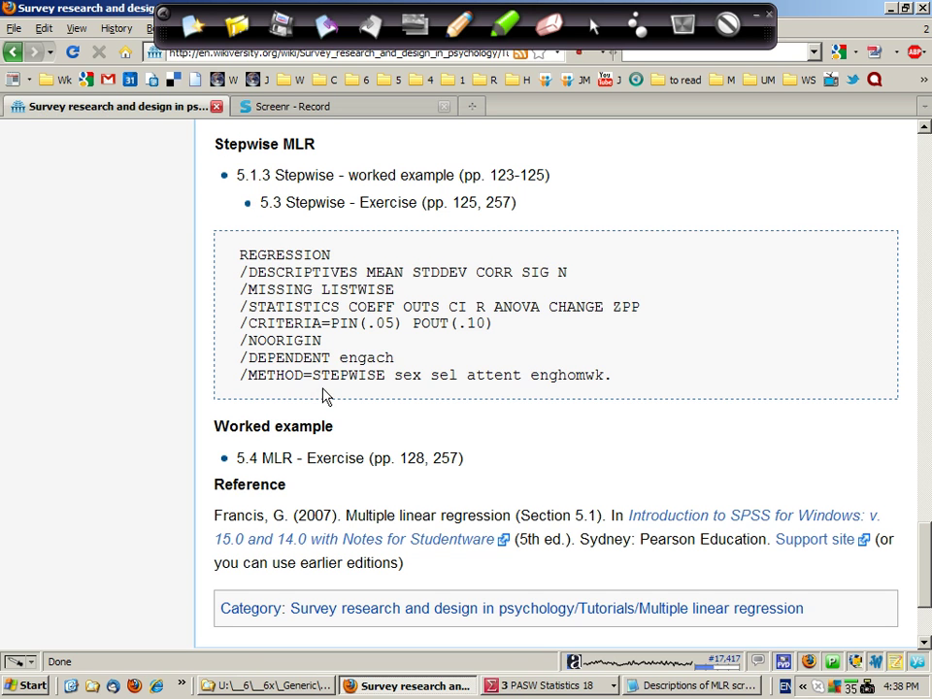
click(546, 676)
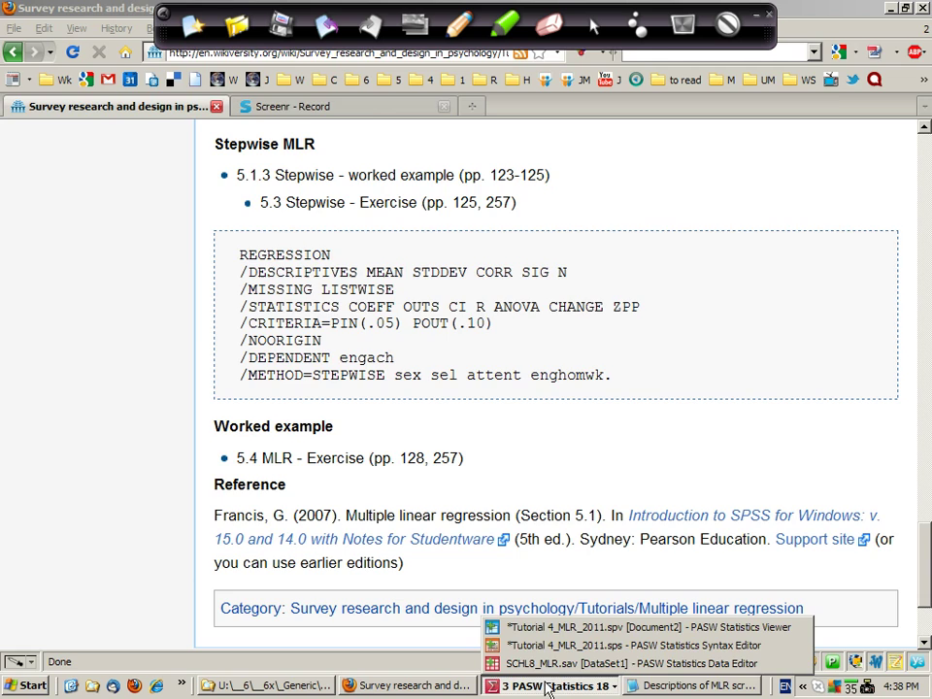
click(553, 661)
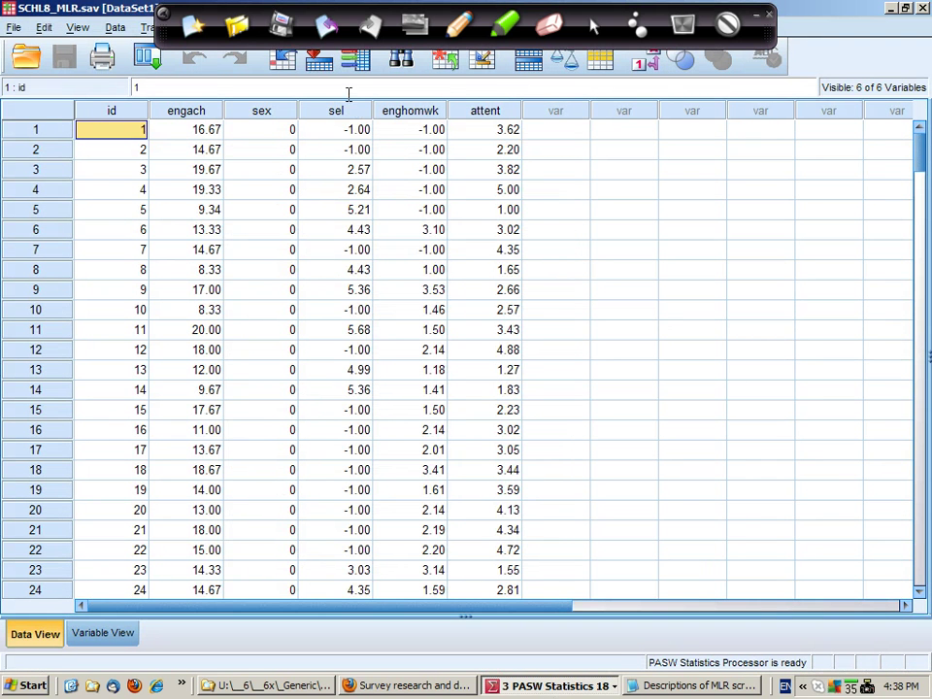
Clear the screen ink annotations and reopen the Linear Regression setup
click(198, 22)
click(759, 15)
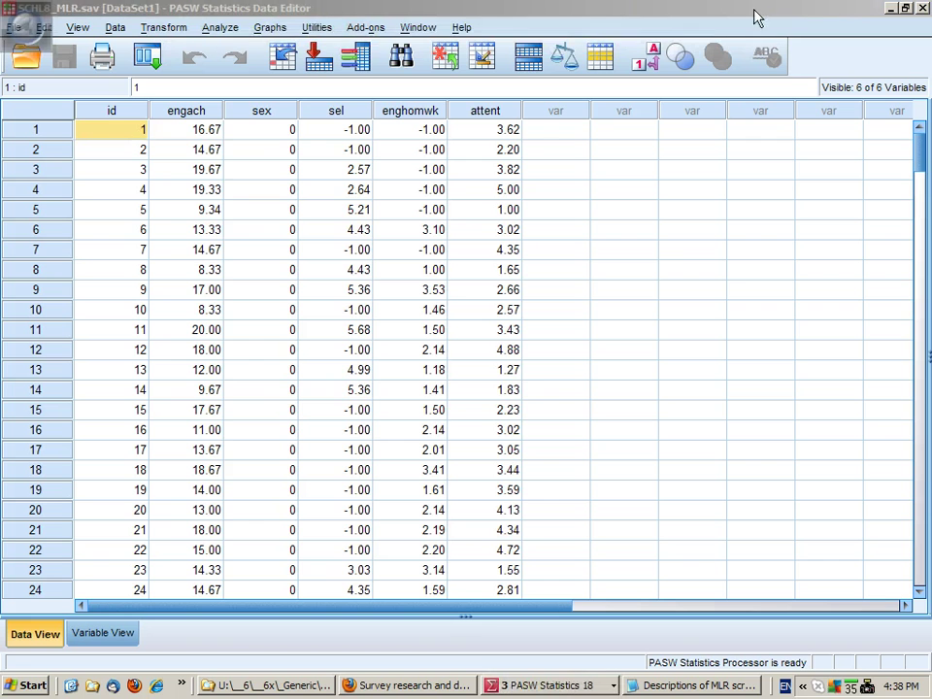
click(233, 28)
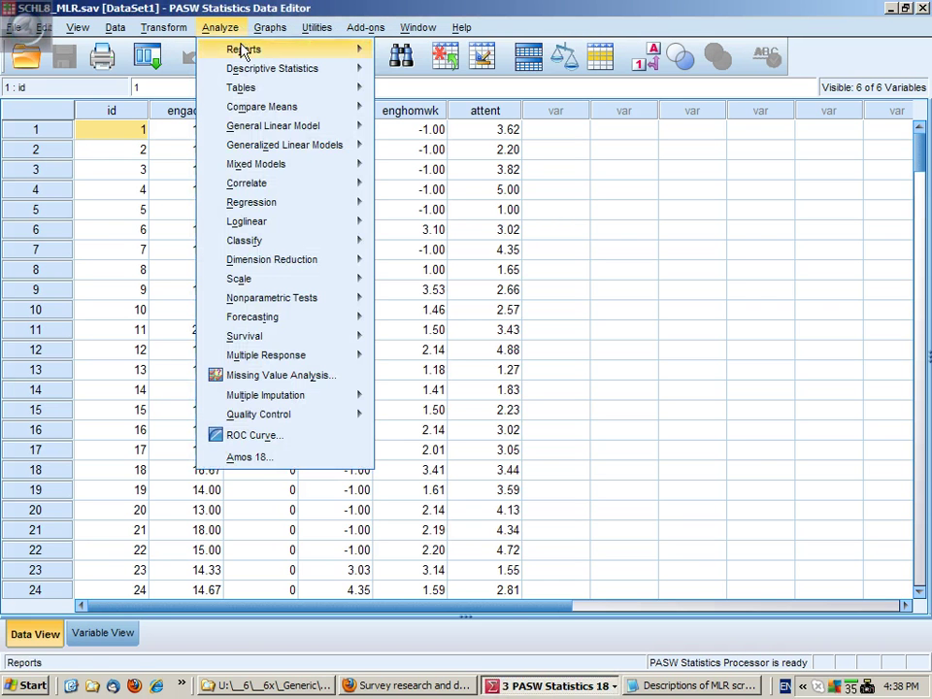
mouse_move(288, 194)
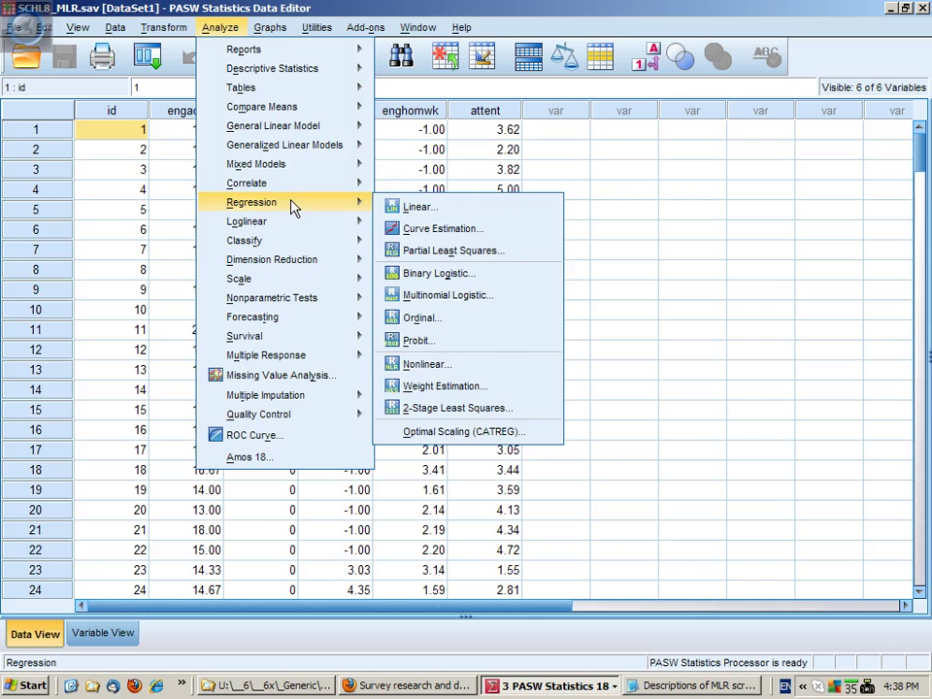
click(417, 206)
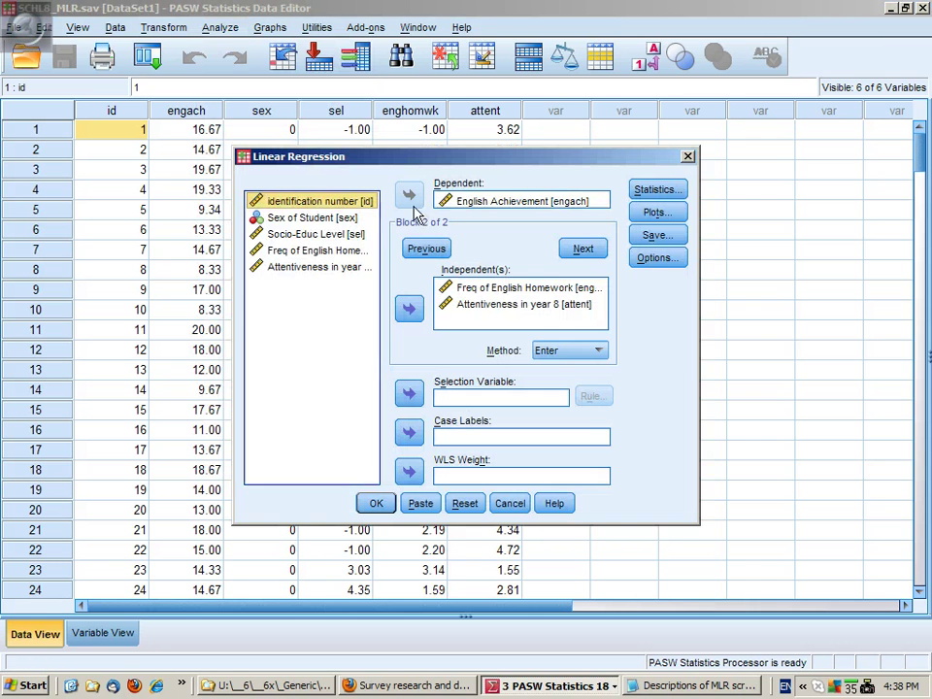
Move Freq of English Homework and Attentiveness in year 8 from block 2 into block 1
click(474, 305)
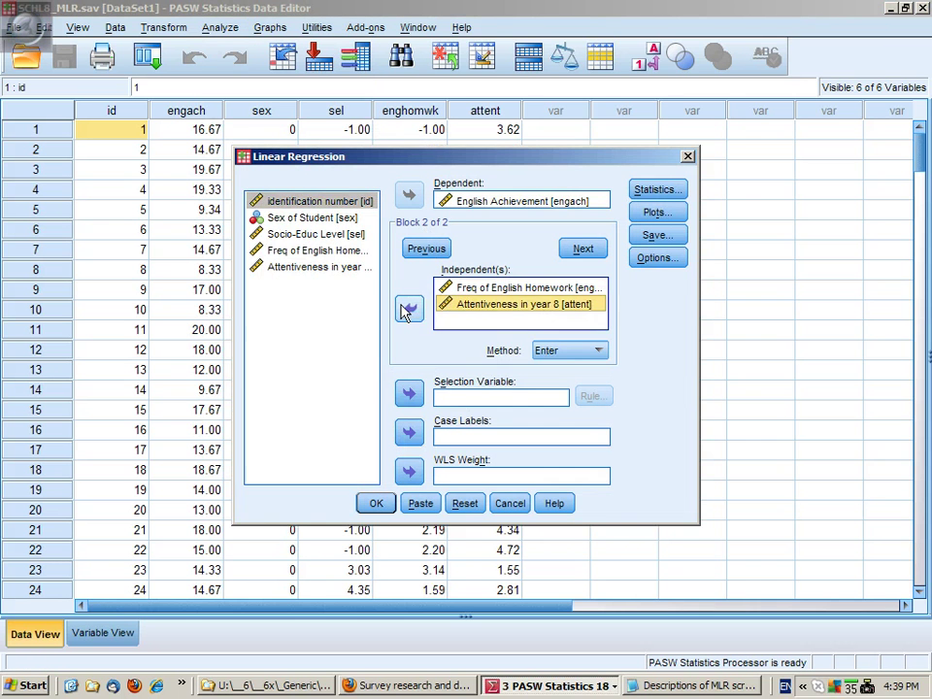
click(407, 309)
click(442, 288)
click(409, 309)
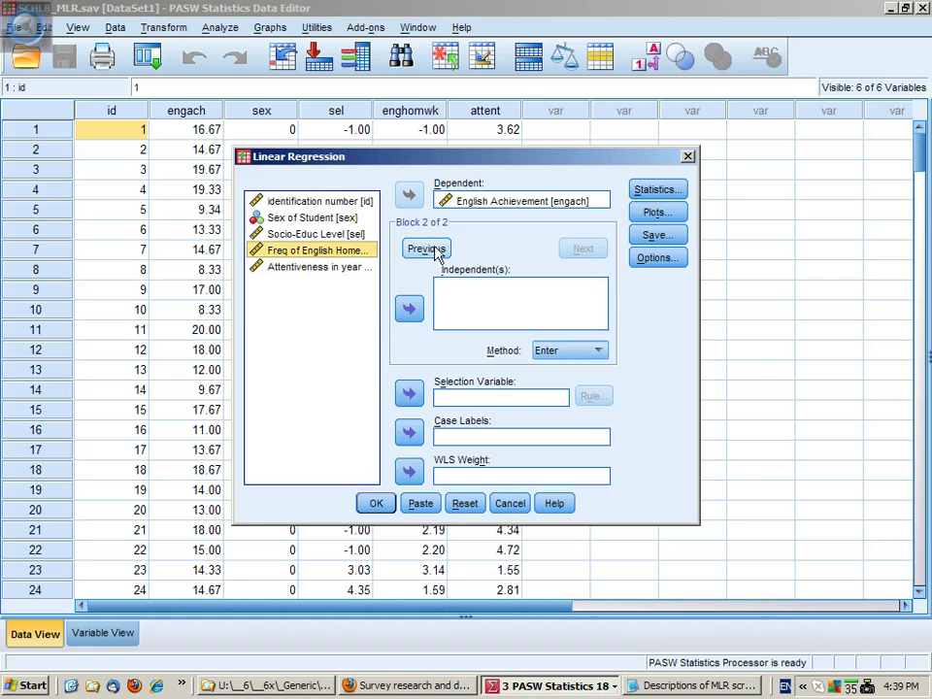
click(431, 250)
click(409, 309)
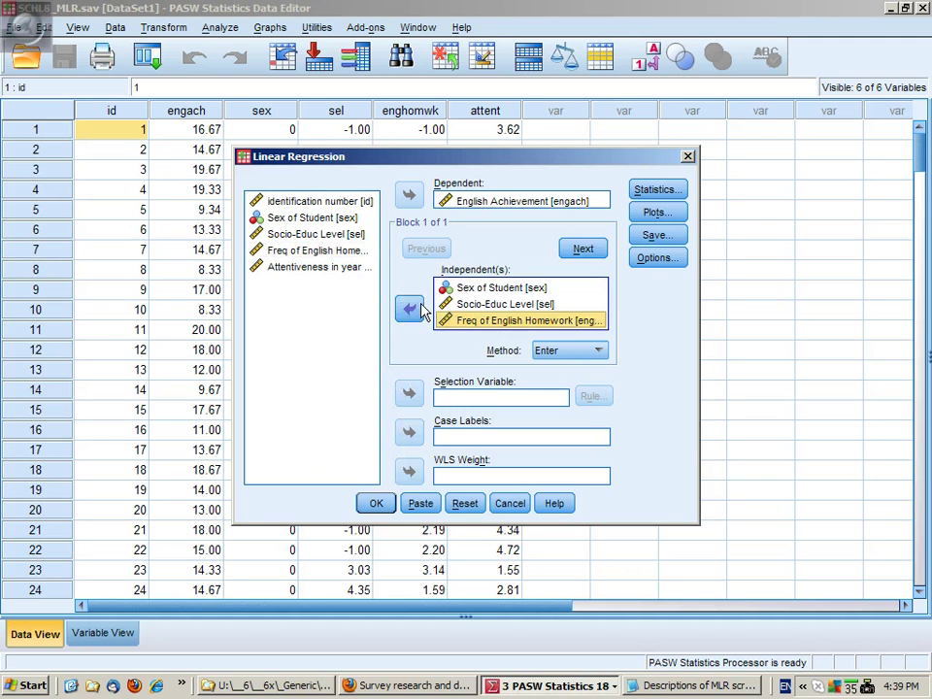
click(342, 268)
click(408, 309)
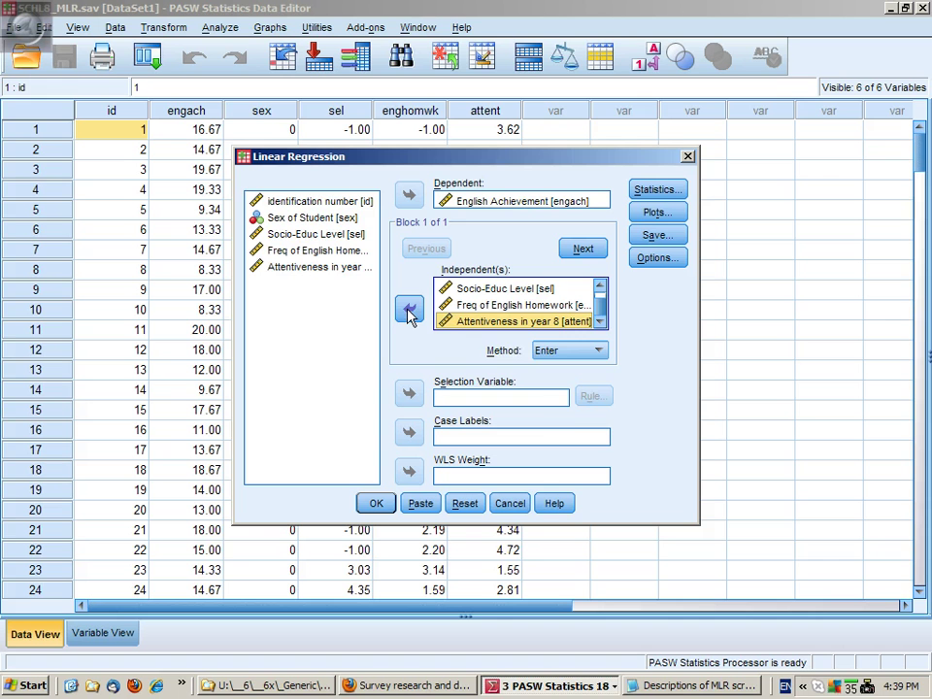
Set the entry method to Stepwise, run the regression, and show the output Viewer
click(594, 357)
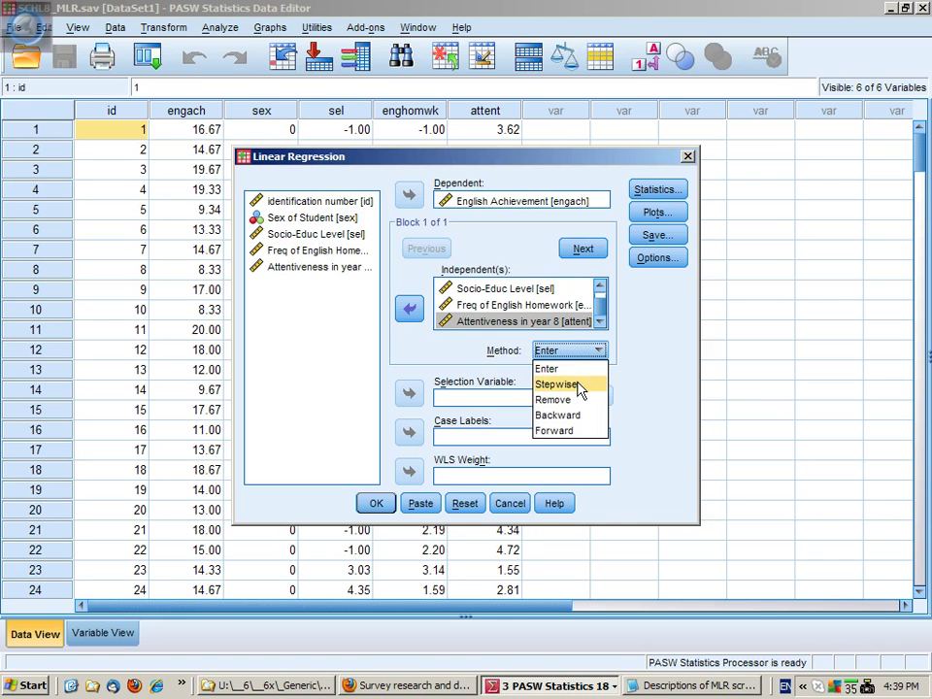
click(582, 385)
click(421, 503)
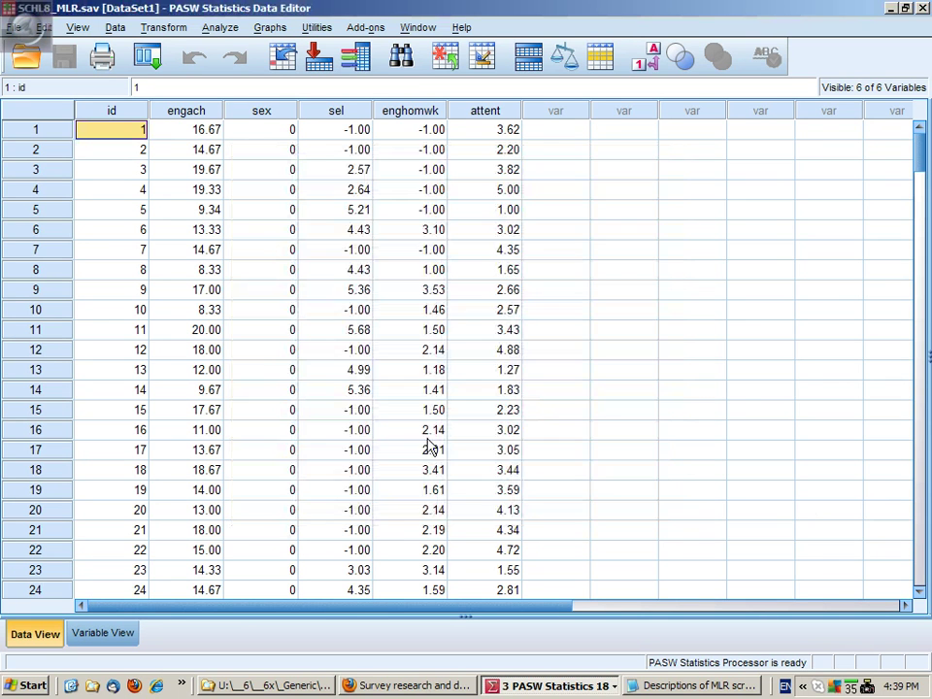
click(417, 28)
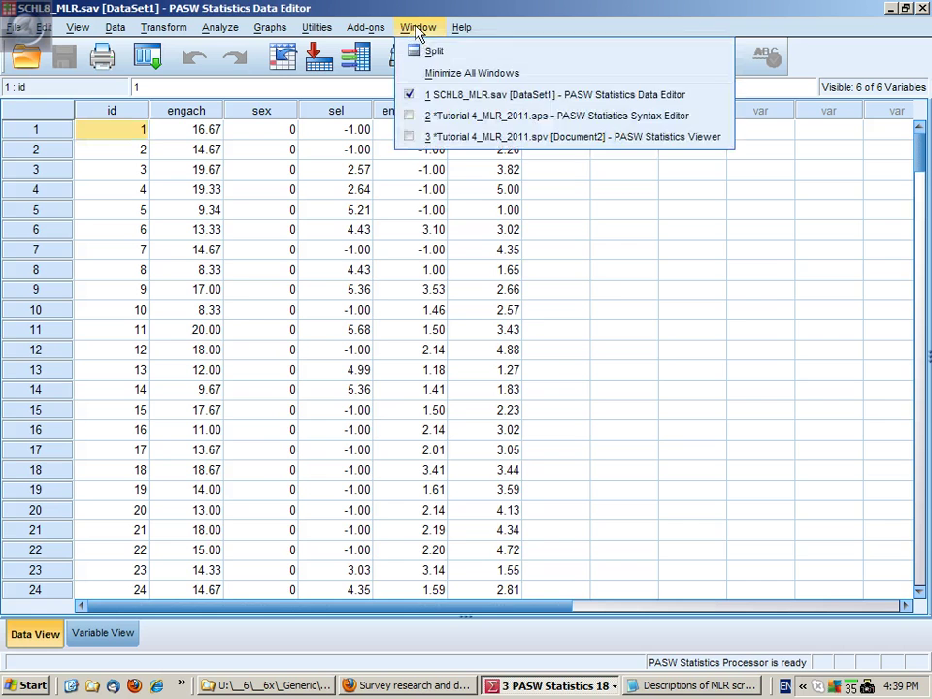
click(432, 135)
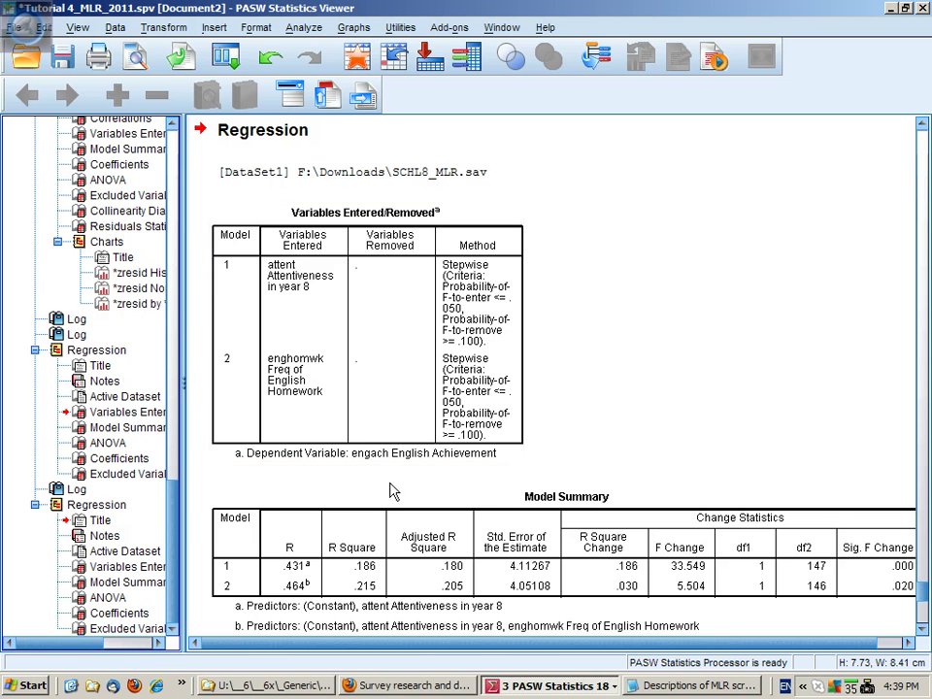
Circle R Square .186 and .215, R Square Change .030 and Sig. F Change .020
key(alt+d)
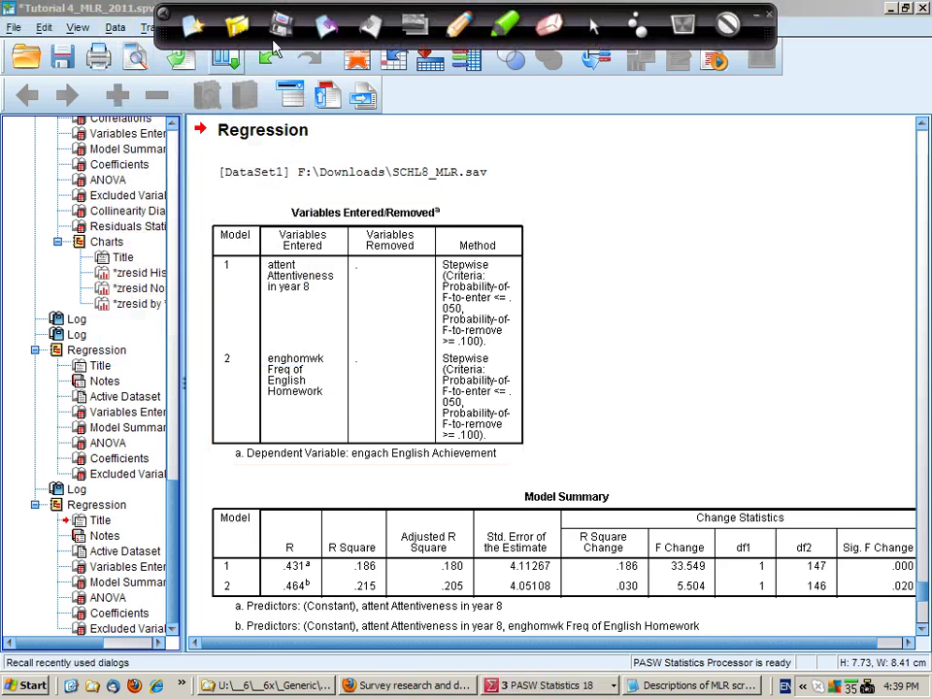
click(456, 35)
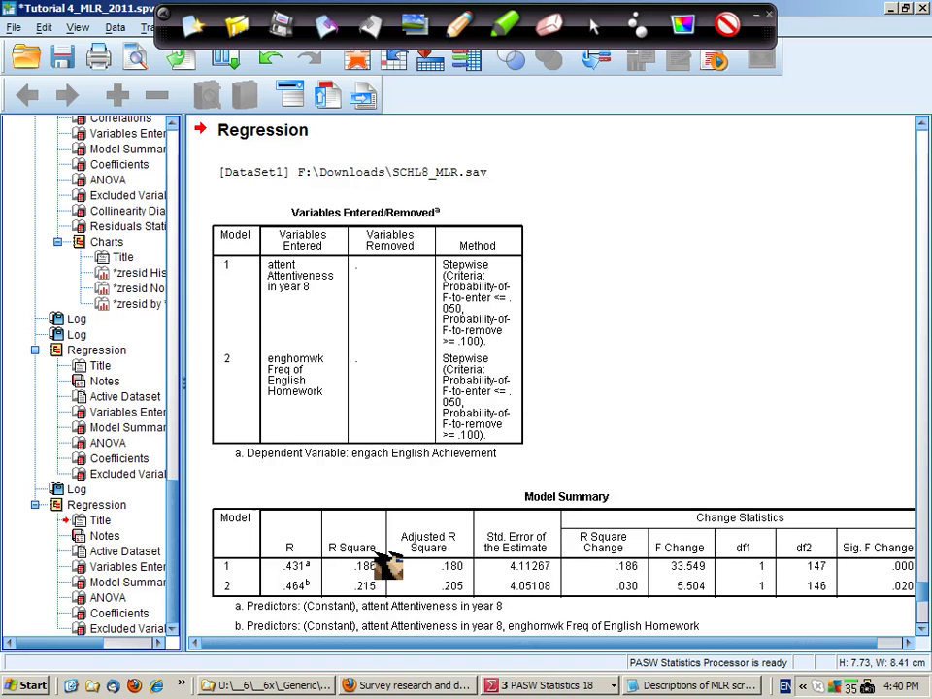
mouse_move(381, 563)
mouse_down()
mouse_move(352, 576)
mouse_move(370, 586)
mouse_move(384, 579)
mouse_move(378, 561)
mouse_move(367, 558)
mouse_move(389, 582)
mouse_move(368, 579)
mouse_move(352, 596)
mouse_move(362, 608)
mouse_move(386, 609)
mouse_move(388, 573)
mouse_up()
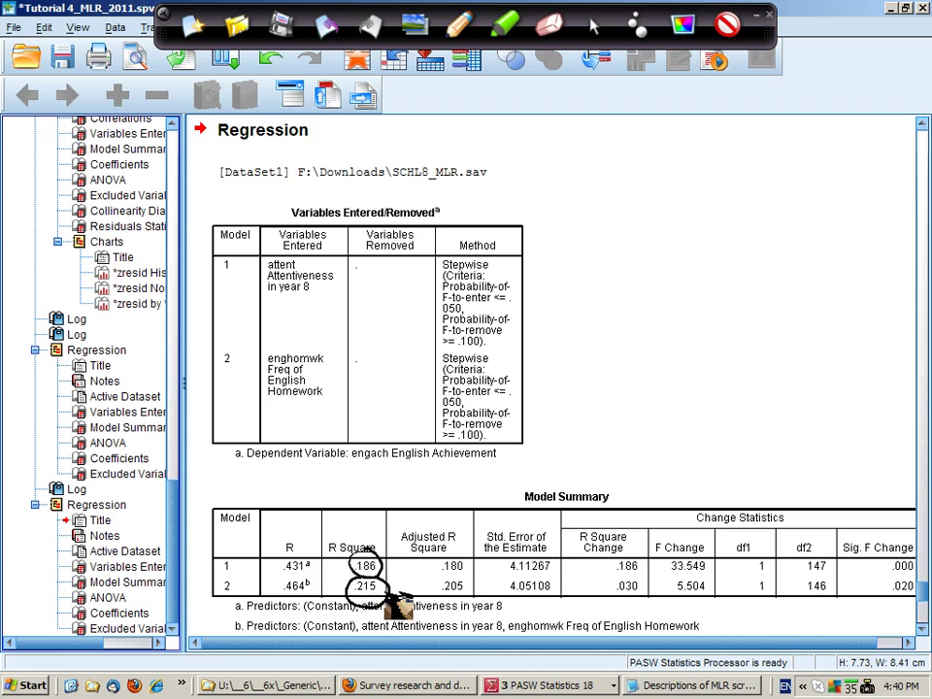
mouse_move(615, 588)
mouse_down()
mouse_move(624, 588)
mouse_move(617, 581)
mouse_move(621, 602)
mouse_up()
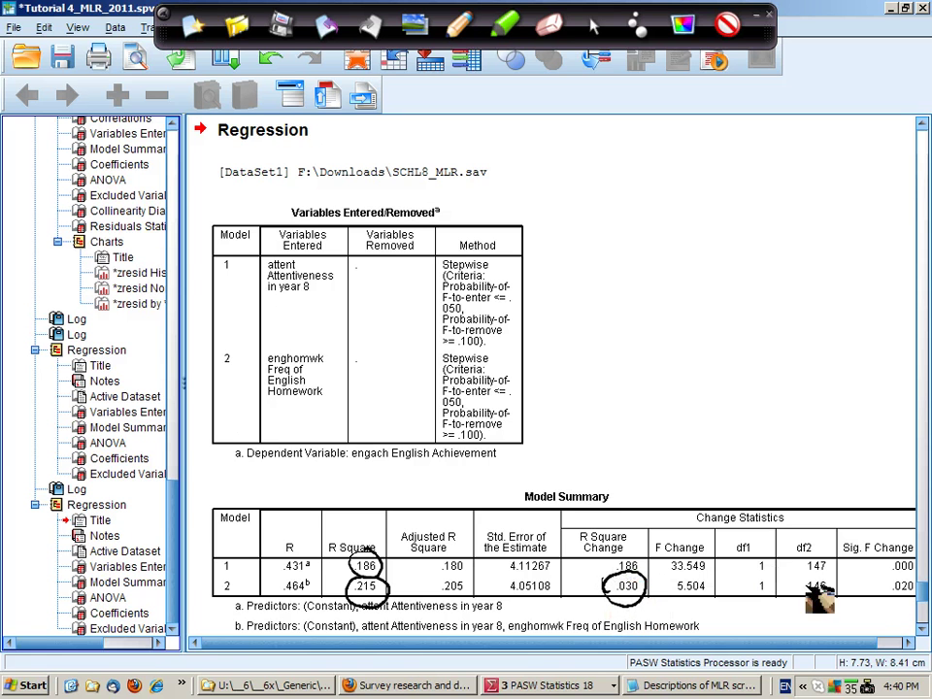
mouse_move(890, 580)
mouse_down()
mouse_move(893, 596)
mouse_move(913, 597)
mouse_move(924, 583)
mouse_move(891, 578)
mouse_up()
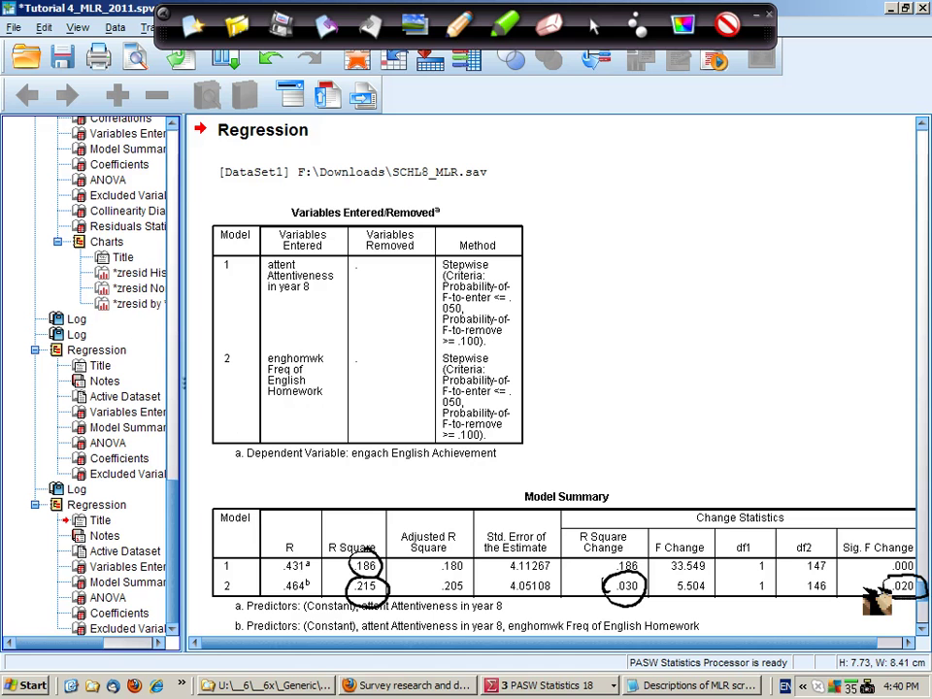
click(594, 29)
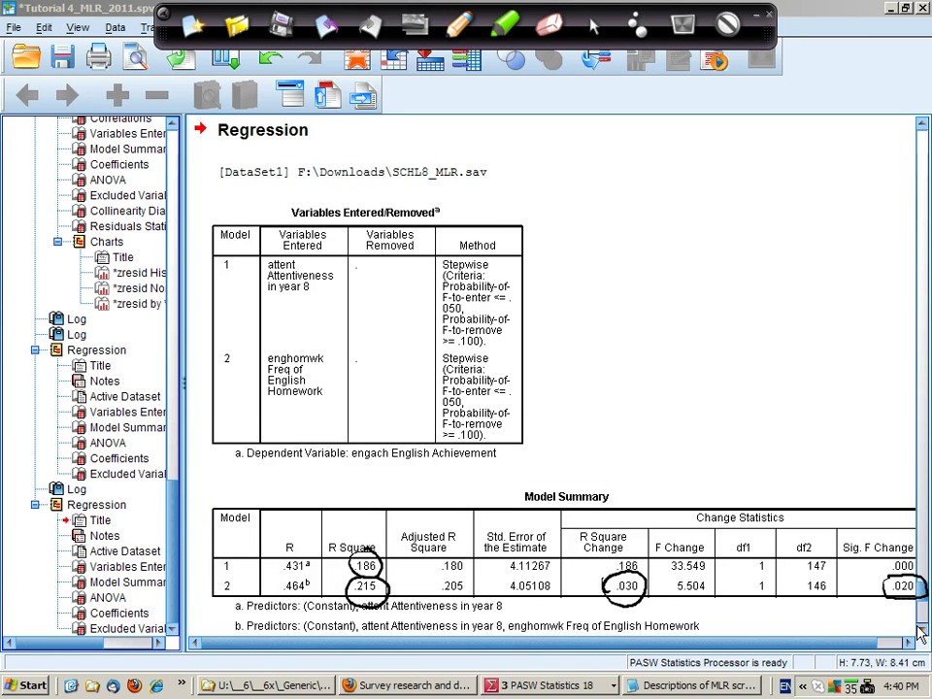
Clear old ink, circle model 2's Sig. values .000 and .020, and bracket the enghomwk row
scroll(689, 471, down, 10)
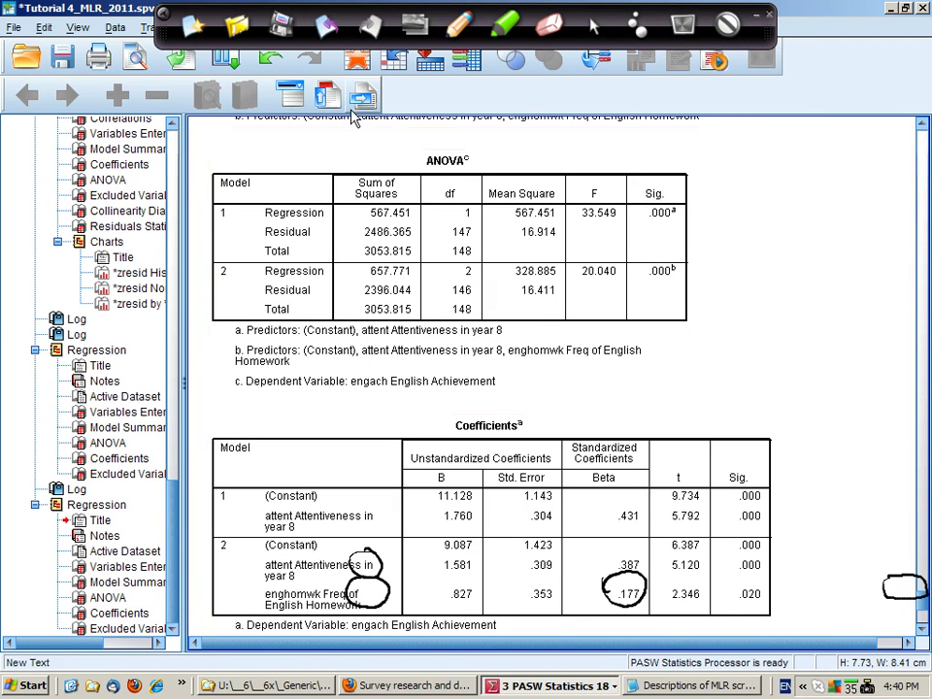
click(199, 30)
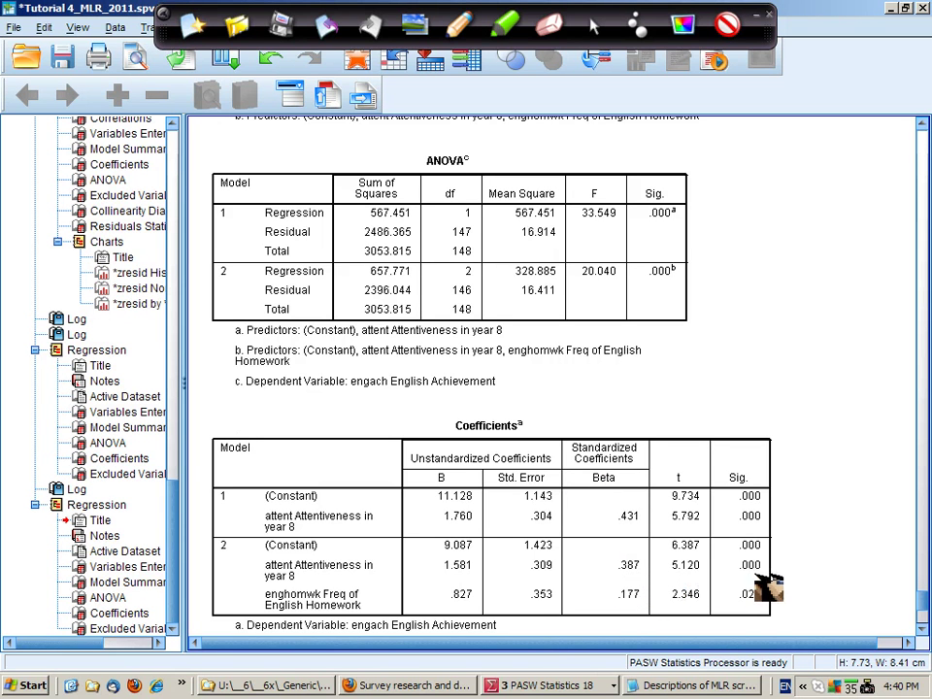
mouse_move(752, 550)
mouse_down()
mouse_move(745, 588)
mouse_move(762, 555)
mouse_move(748, 607)
mouse_move(766, 614)
mouse_move(753, 584)
mouse_up()
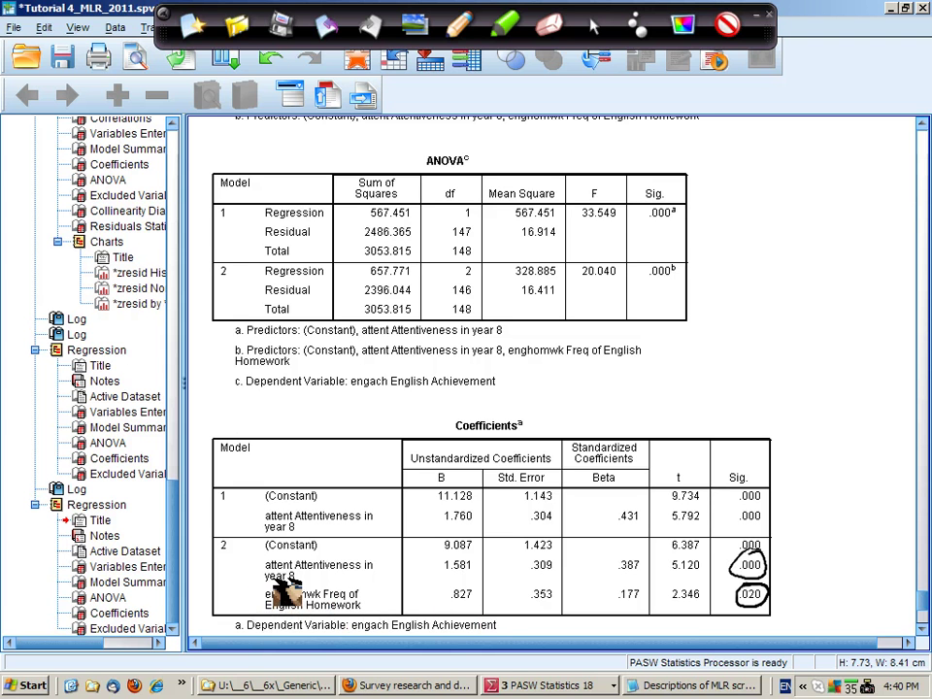
mouse_move(275, 586)
mouse_down()
mouse_move(256, 608)
mouse_move(276, 611)
mouse_up()
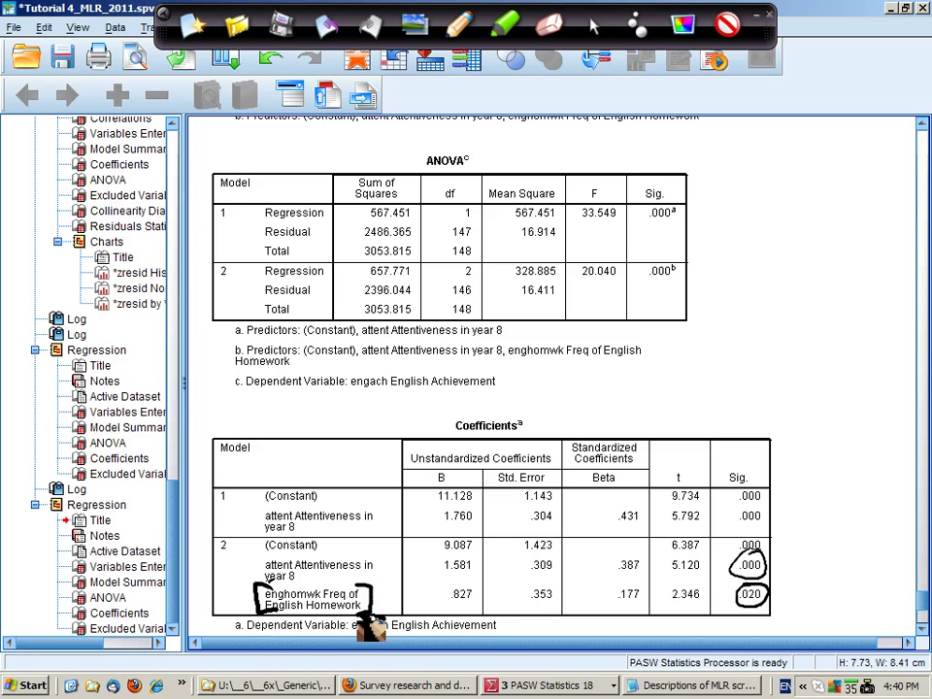
drag(355, 587, 360, 613)
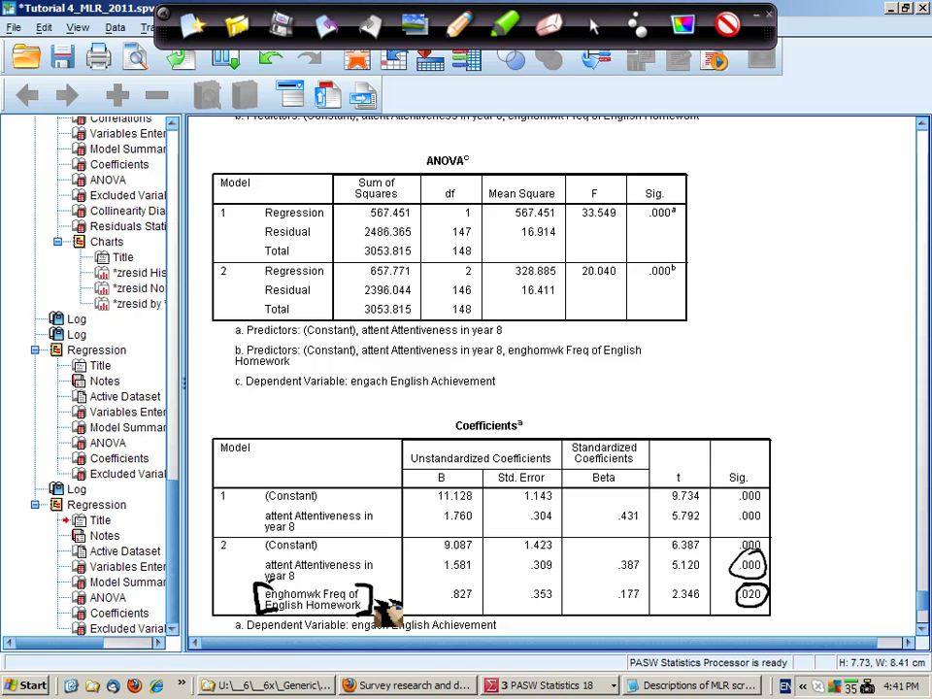